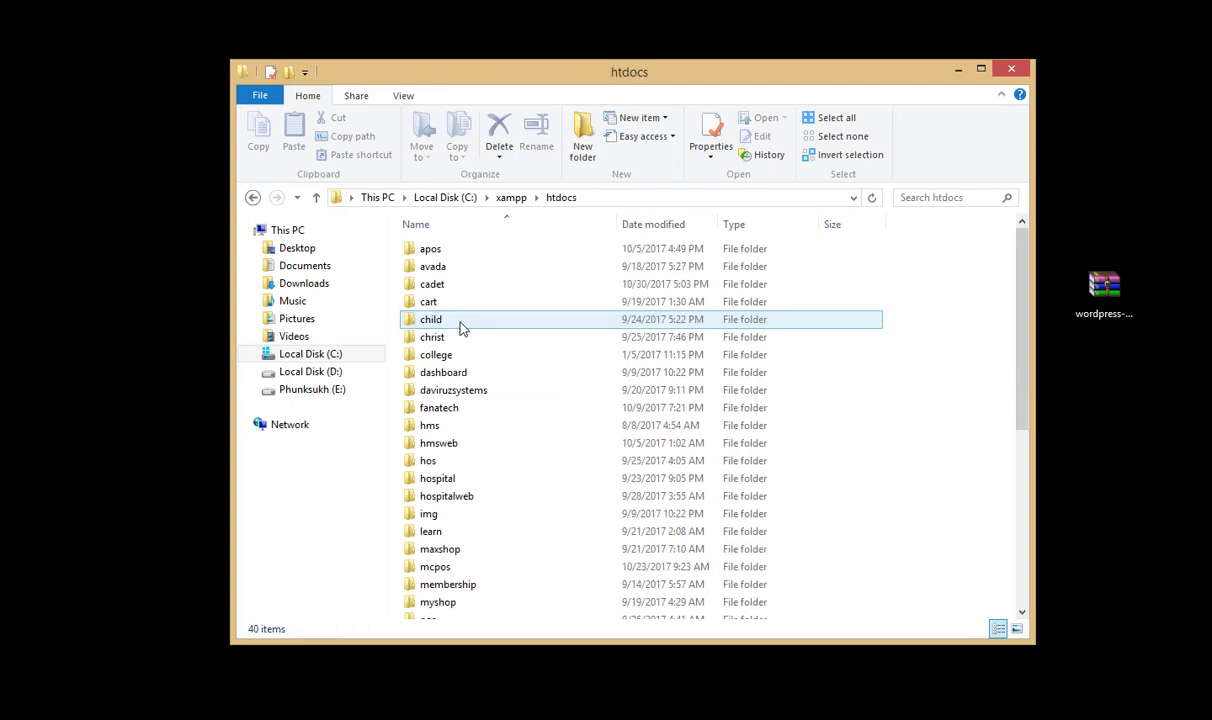
Step: Create a new folder named 'music' in C:\xampp\htdocs and open it
{"action": "scroll", "coordinate": [600, 376], "scroll_direction": "down", "scroll_amount": 6}
{"action": "scroll", "coordinate": [600, 376], "scroll_direction": "up", "scroll_amount": 1}
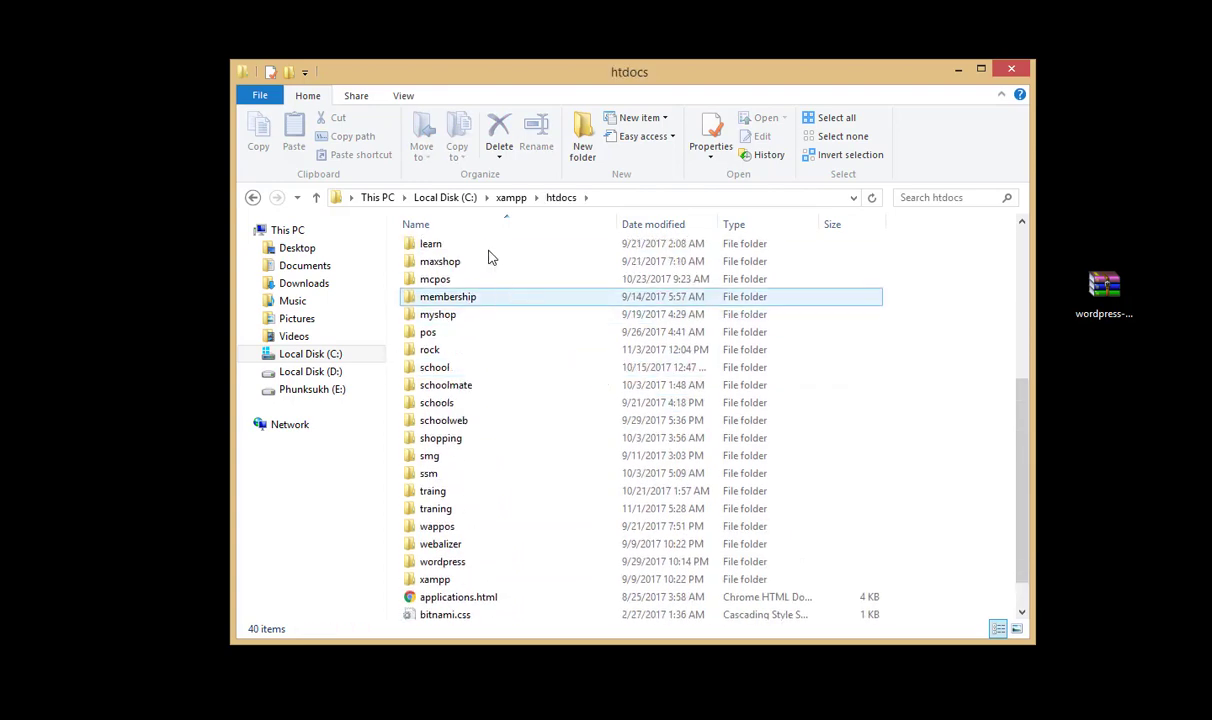
{"action": "left_click", "coordinate": [582, 145]}
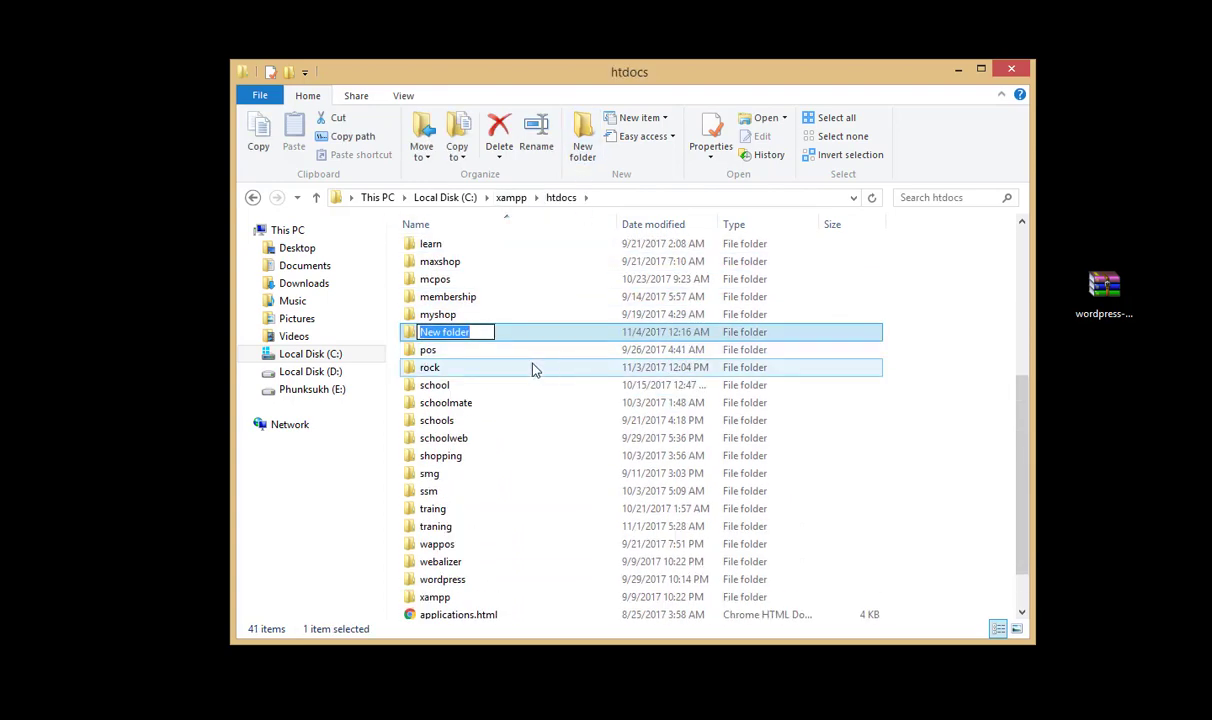
{"action": "type", "text": "music"}
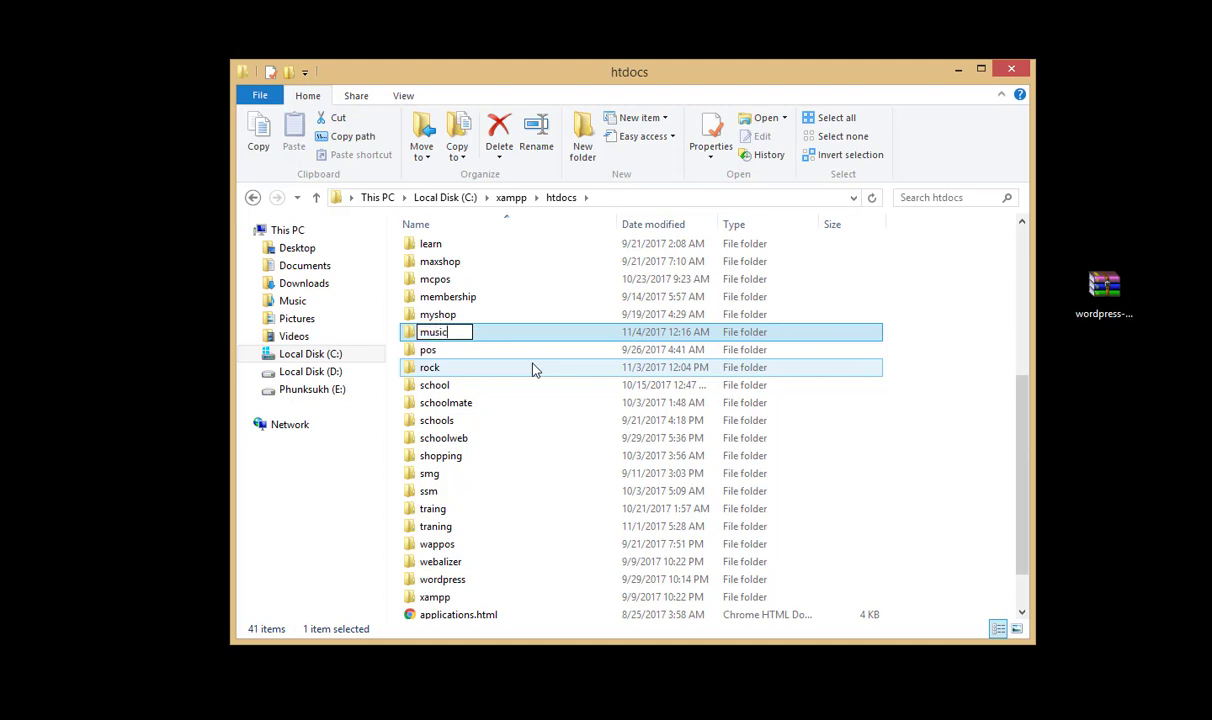
{"action": "key", "text": "Return"}
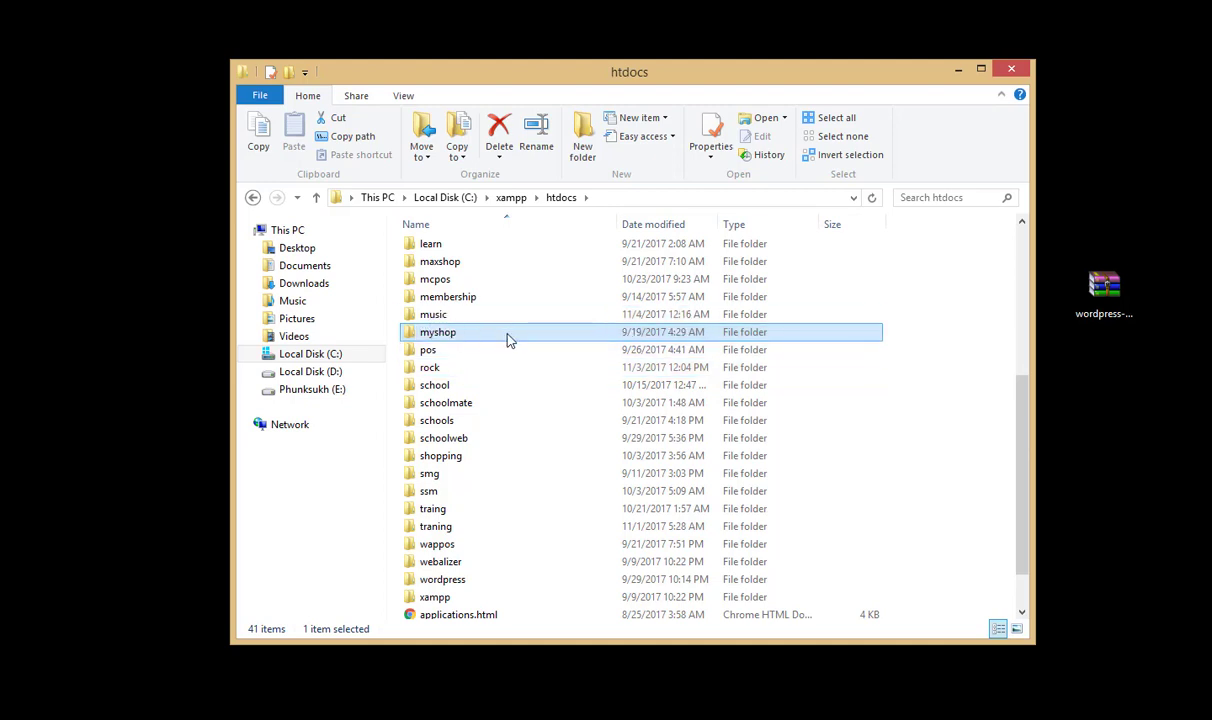
{"action": "double_click", "coordinate": [447, 320]}
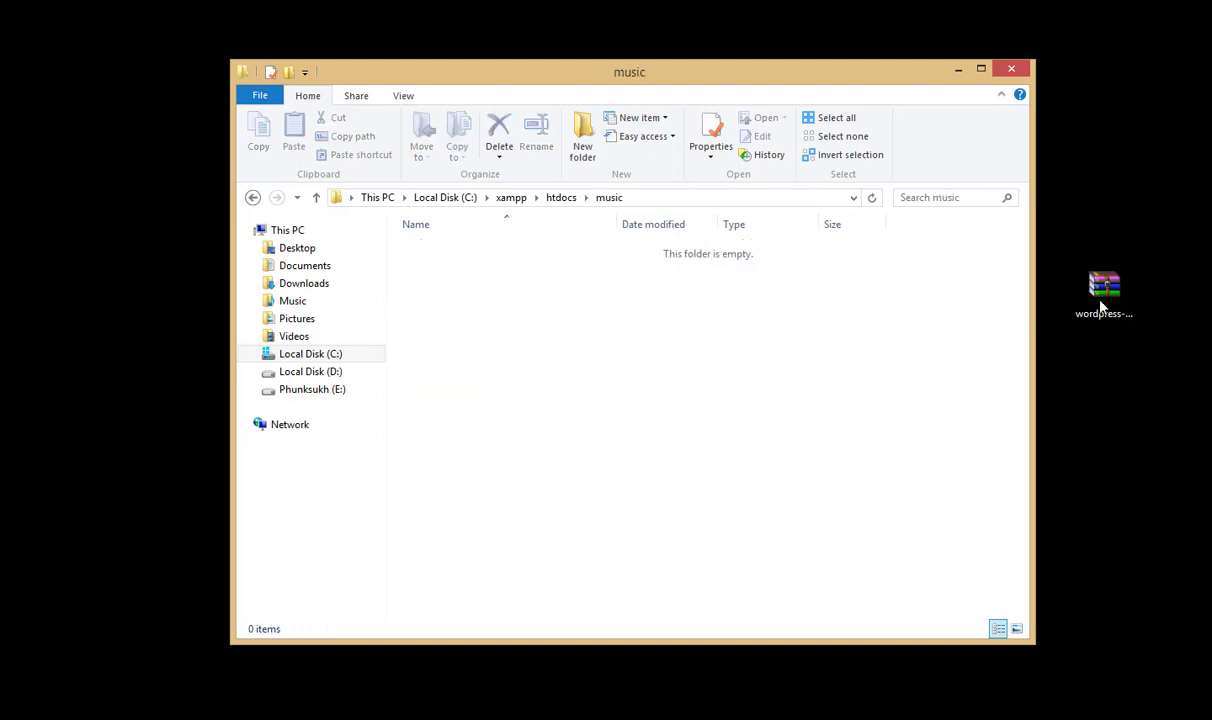
{"action": "left_click", "coordinate": [1101, 306]}
Step: Extract the wordpress folder's files from wordpress-4.8.1.zip into the music folder
{"action": "left_click", "coordinate": [406, 387]}
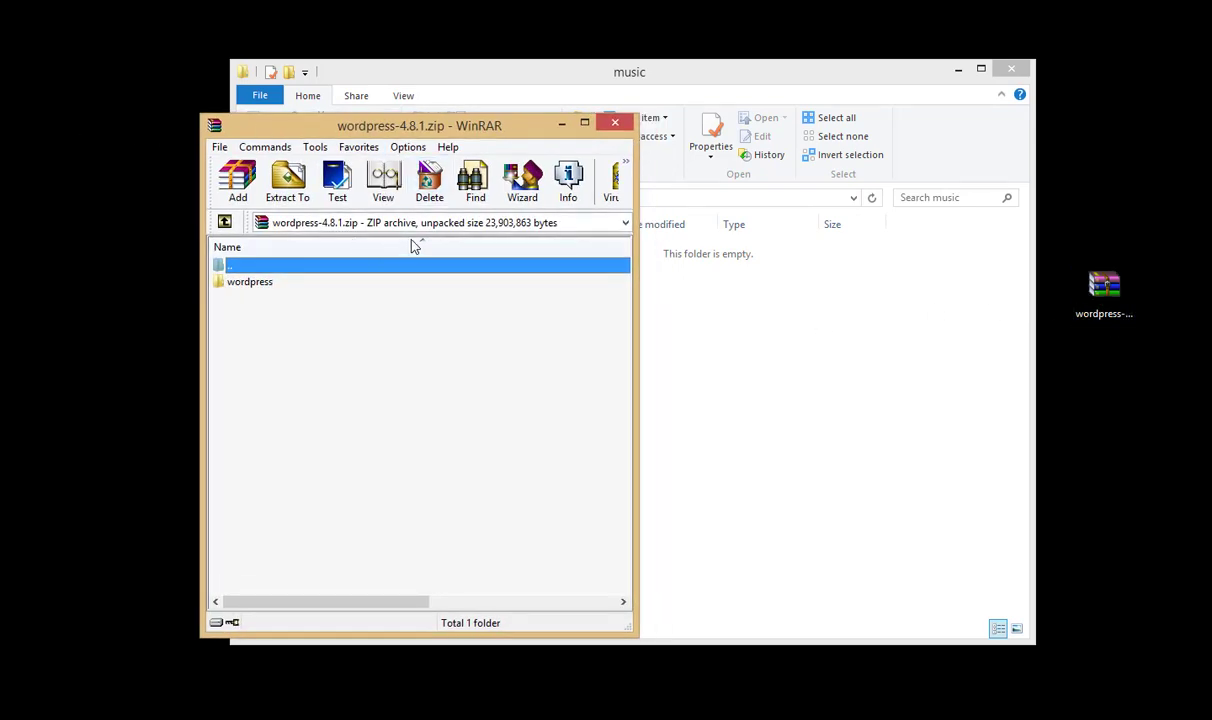
{"action": "double_click", "coordinate": [258, 282]}
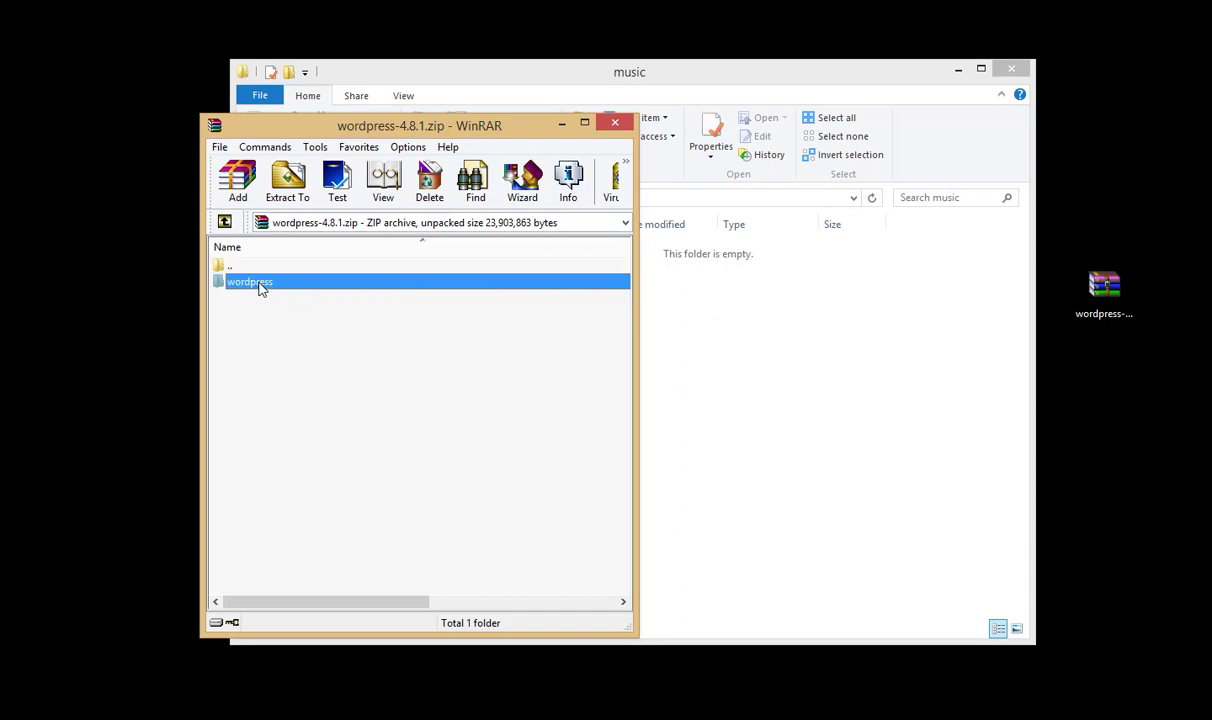
{"action": "left_click_drag", "start_coordinate": [263, 582], "coordinate": [810, 347]}
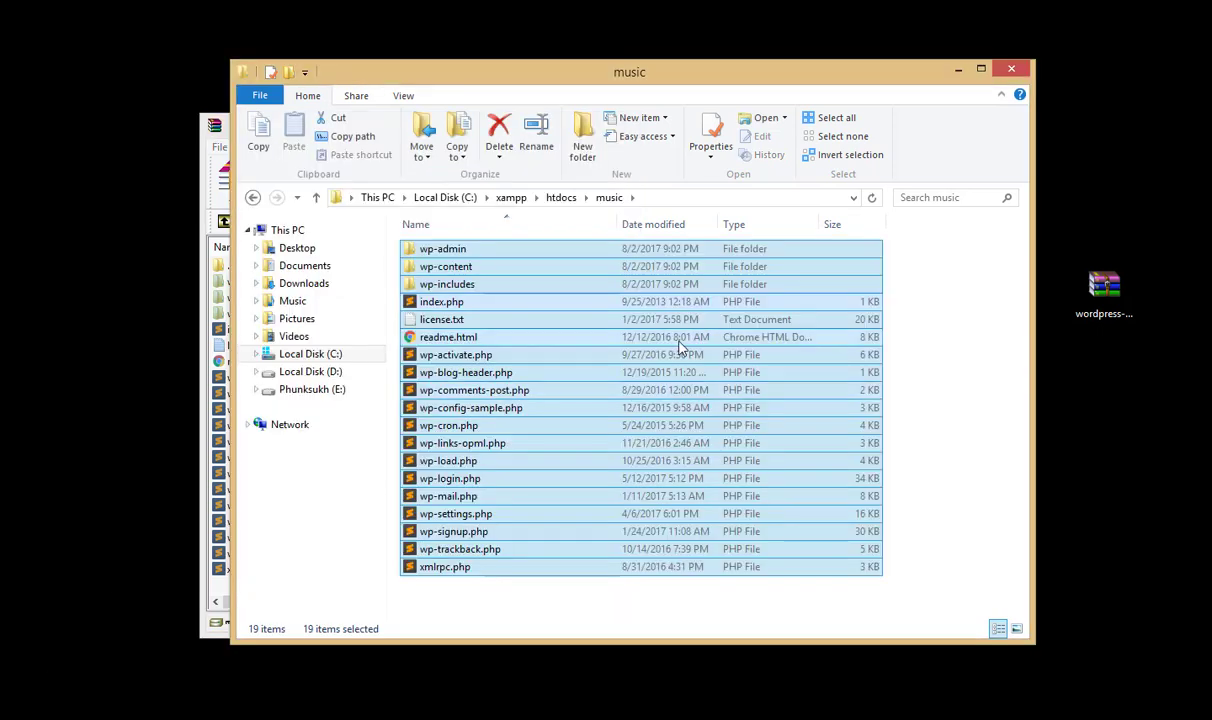
{"action": "left_click", "coordinate": [1015, 71]}
Step: Maximize the browser and load phpMyAdmin at localhost/phpmyadmin
{"action": "left_click", "coordinate": [625, 124]}
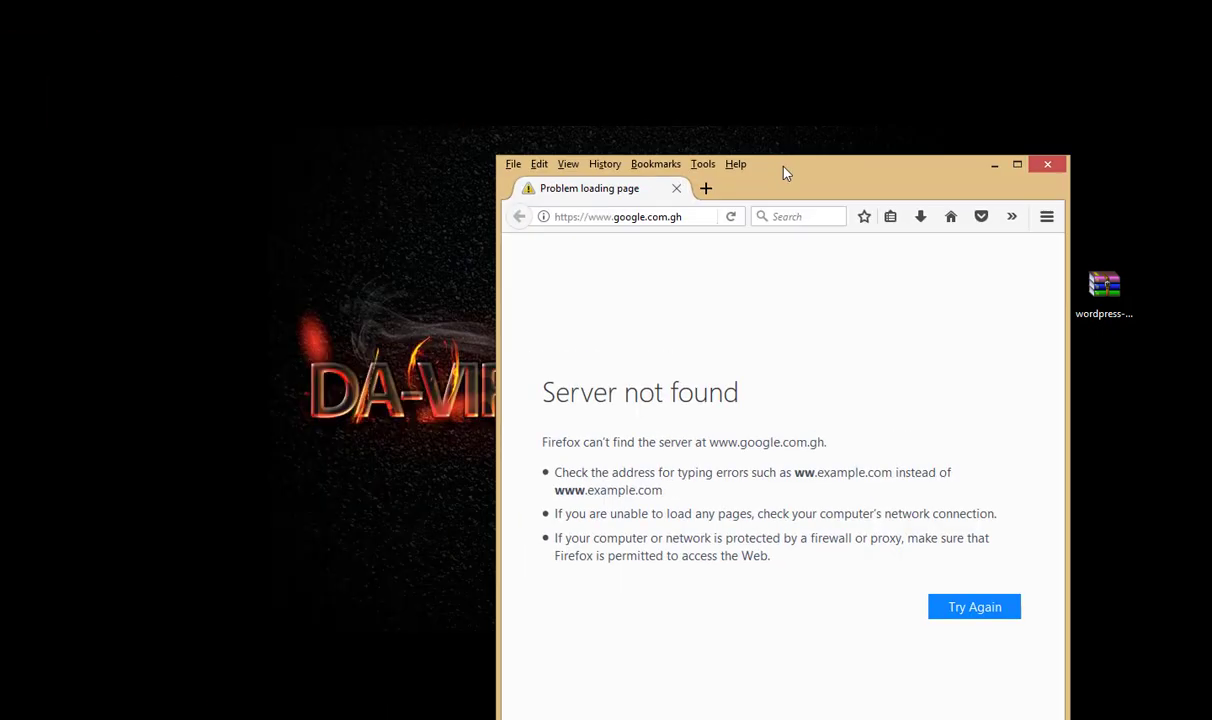
{"action": "left_click_drag", "start_coordinate": [784, 170], "coordinate": [741, 117]}
{"action": "double_click", "coordinate": [741, 117]}
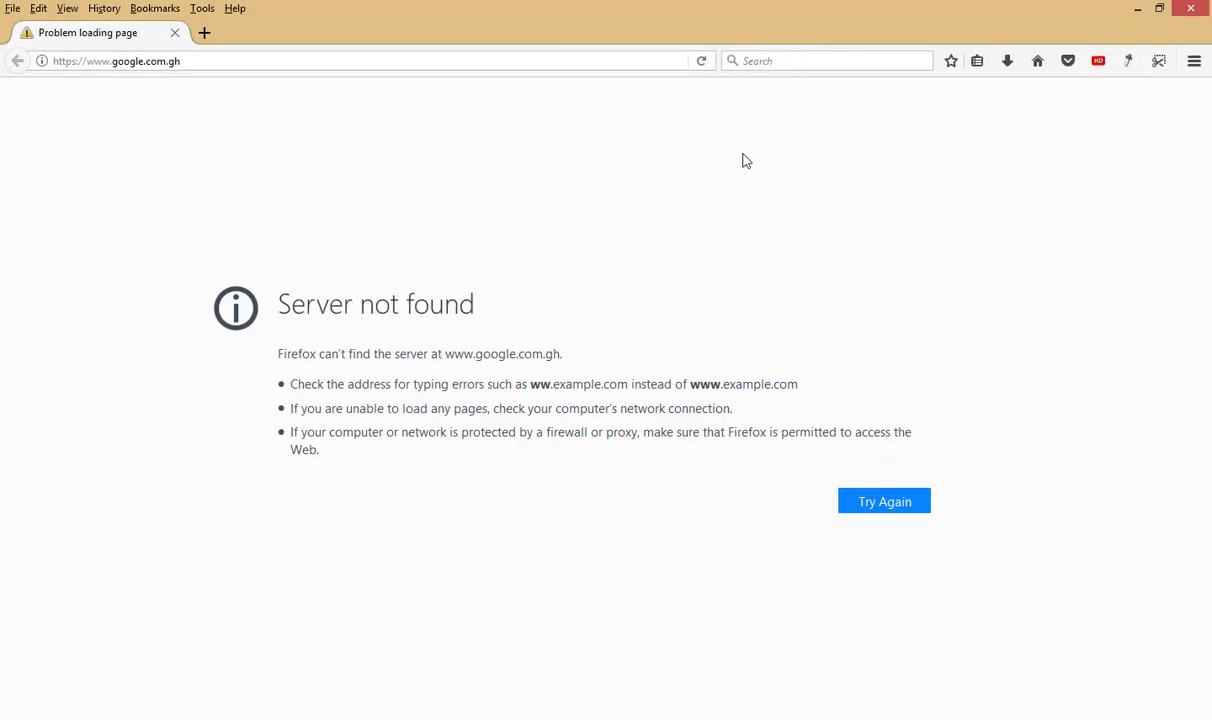
{"action": "left_click", "coordinate": [272, 58]}
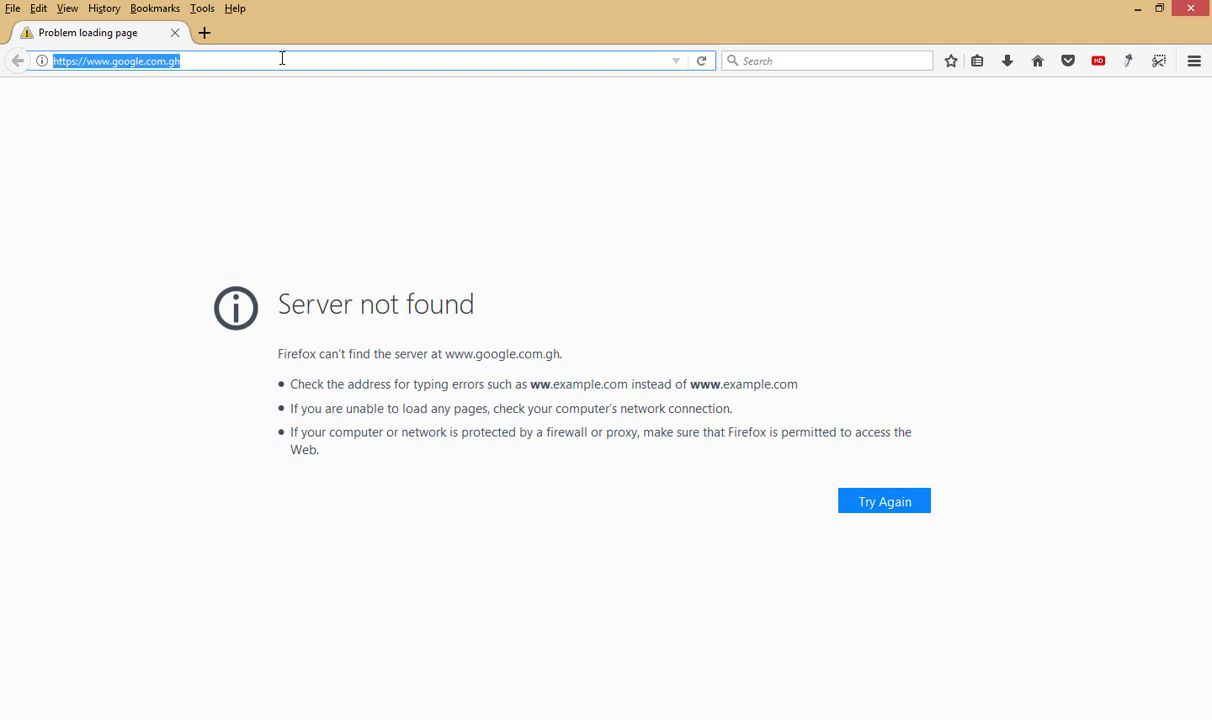
{"action": "type", "text": "localhost/phpmyadmin"}
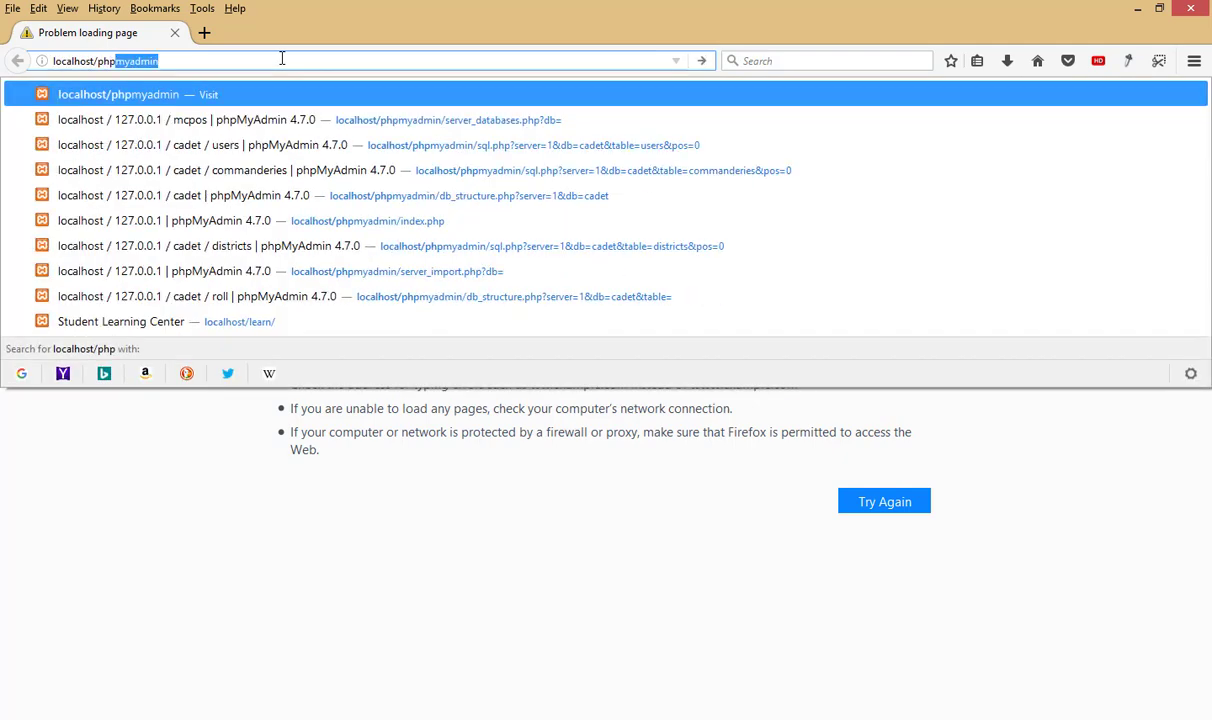
{"action": "key", "text": "Return"}
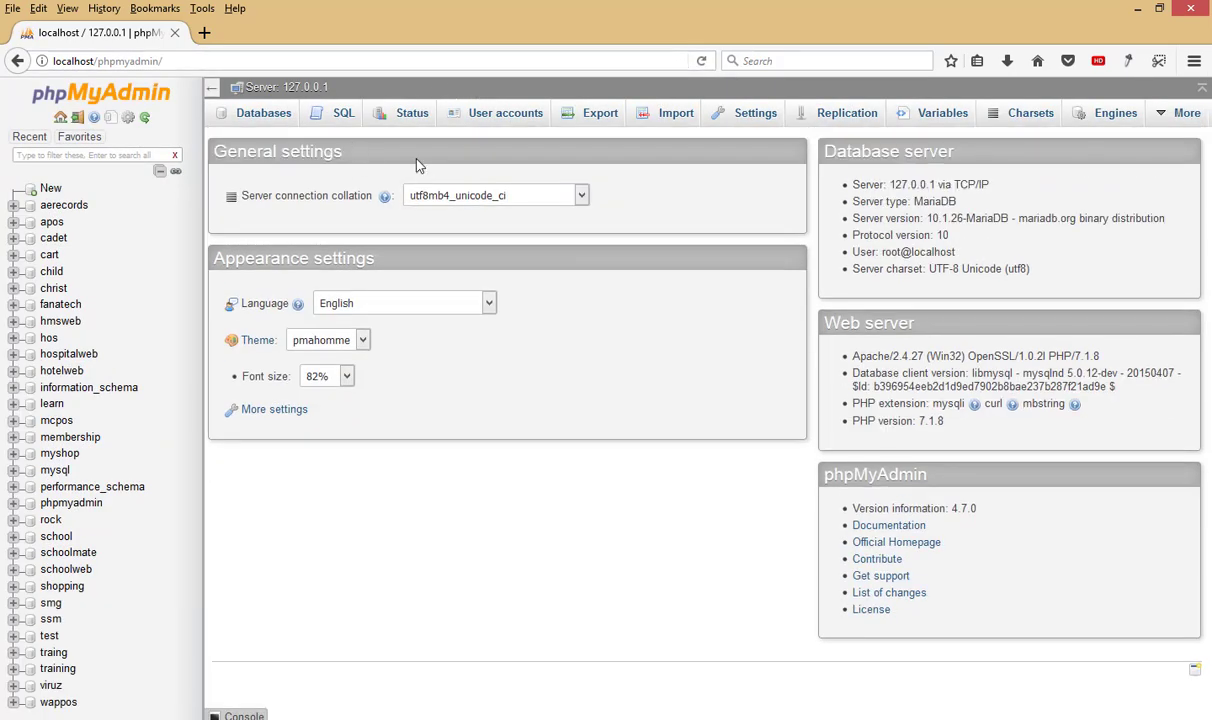
Step: Create a new database named 'music' from the Databases tab
{"action": "left_click", "coordinate": [285, 121]}
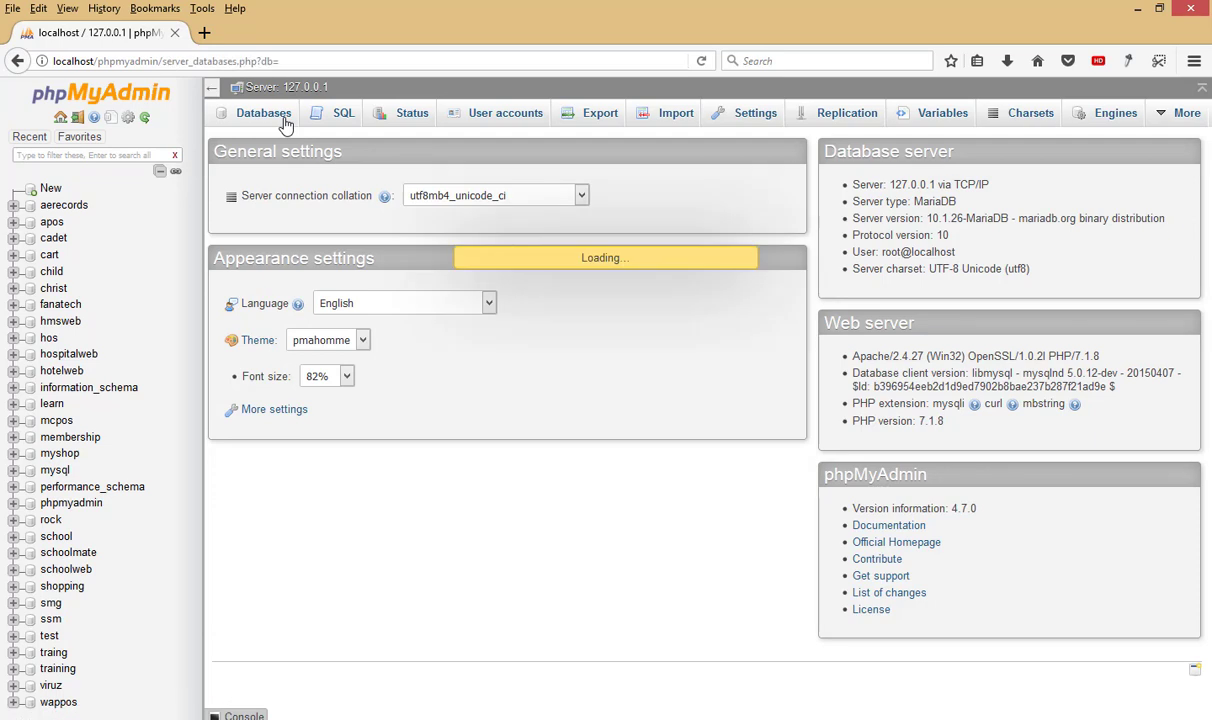
{"action": "left_click", "coordinate": [319, 239]}
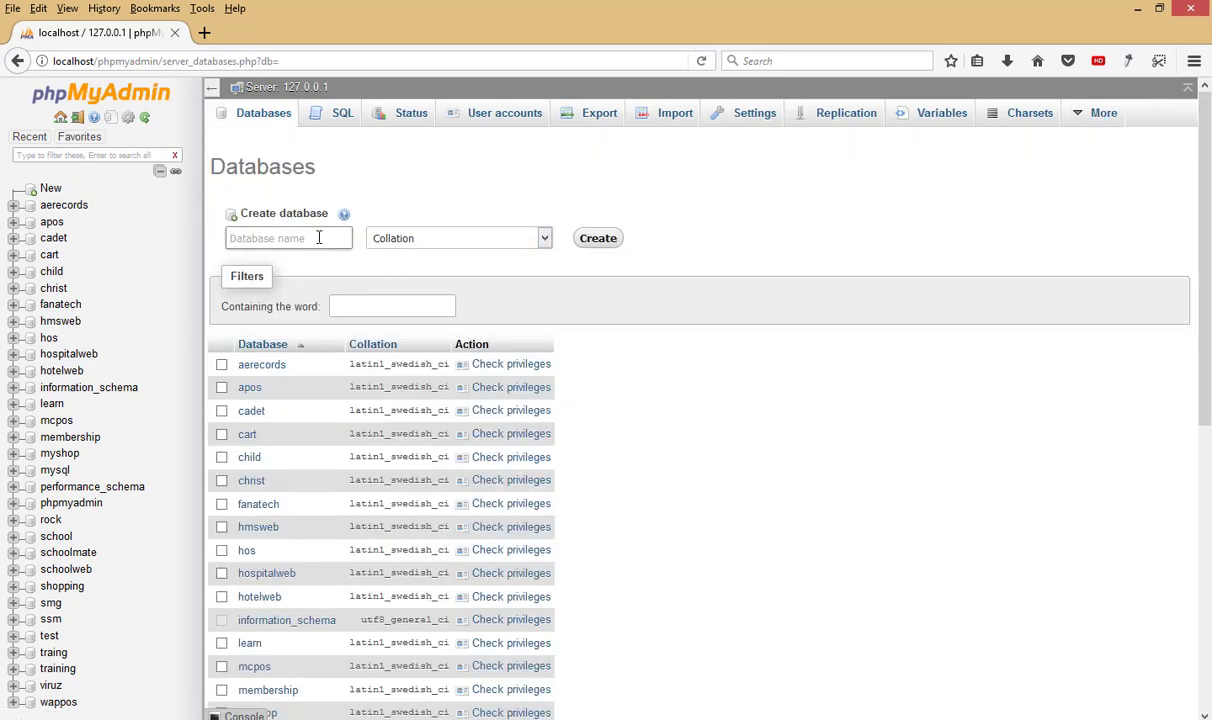
{"action": "type", "text": "music"}
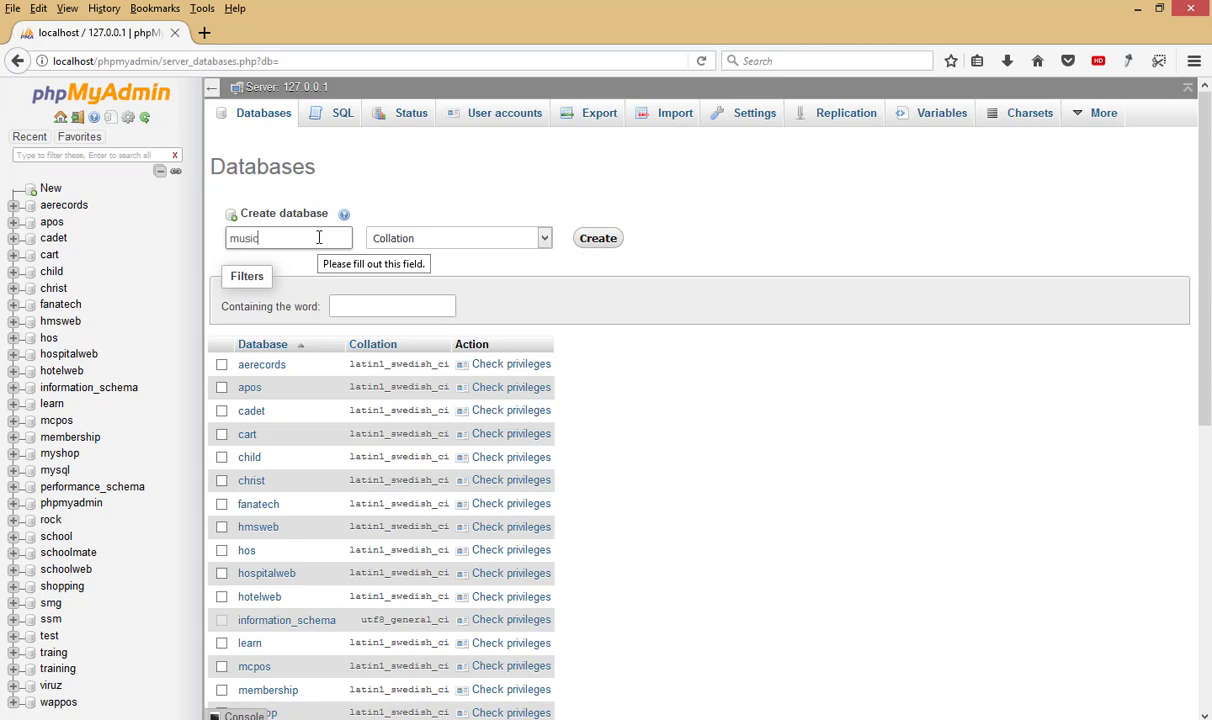
{"action": "left_click", "coordinate": [604, 238]}
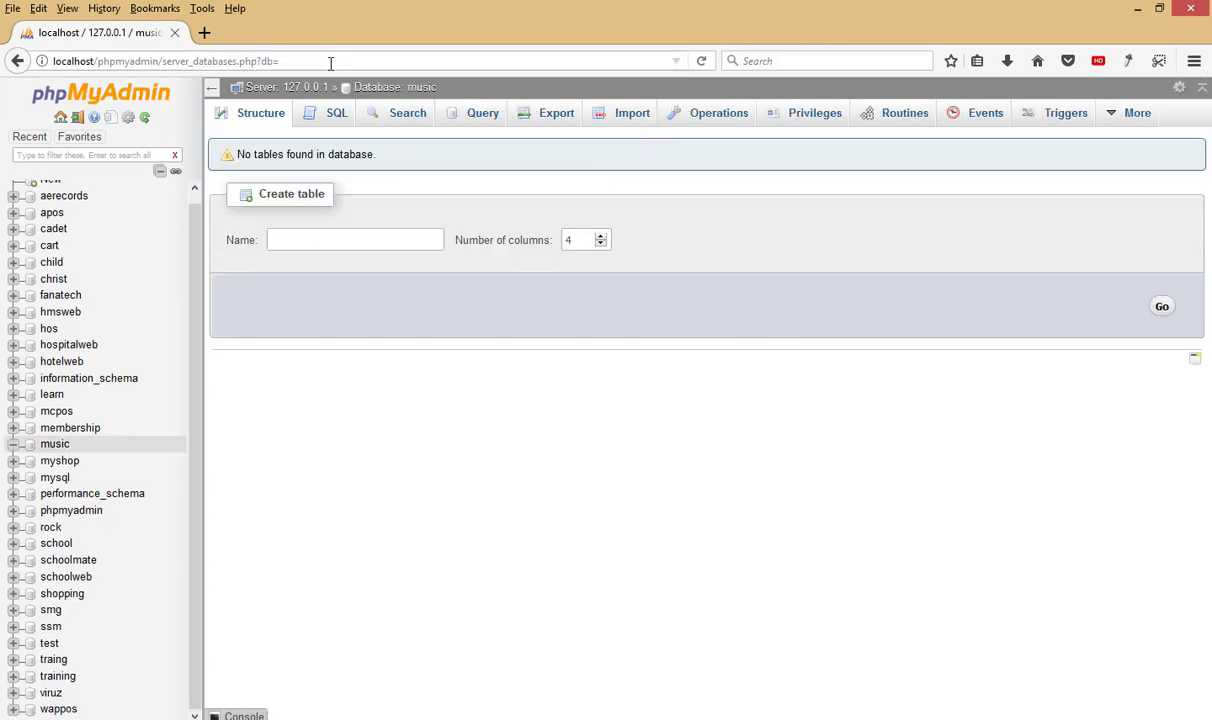
Step: Load localhost/music and begin the WordPress database configuration
{"action": "left_click", "coordinate": [333, 59]}
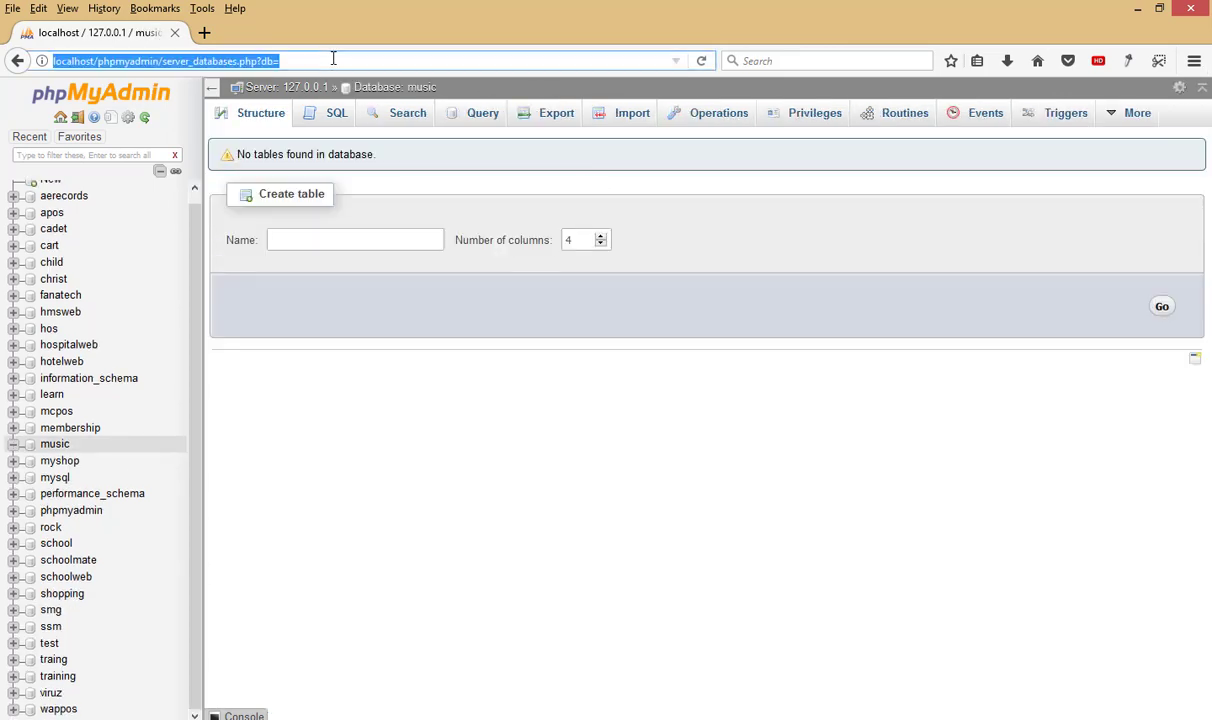
{"action": "type", "text": "loca"}
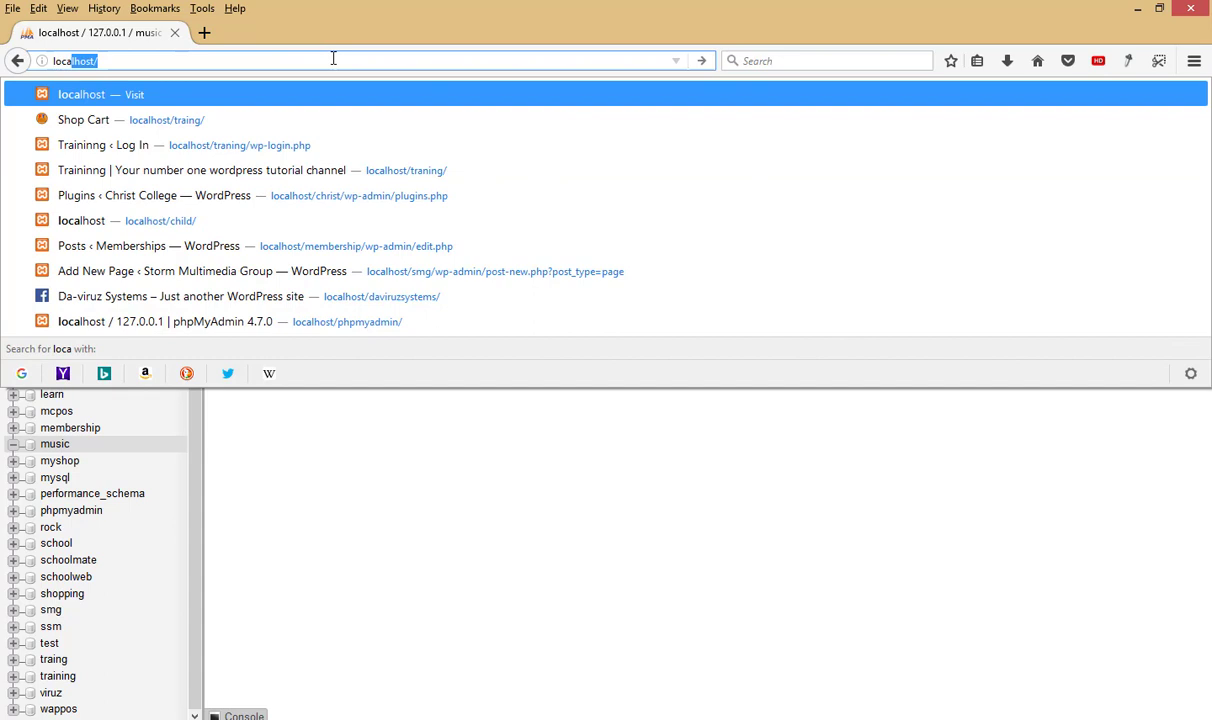
{"action": "type", "text": "lhost/music"}
{"action": "key", "text": "Return"}
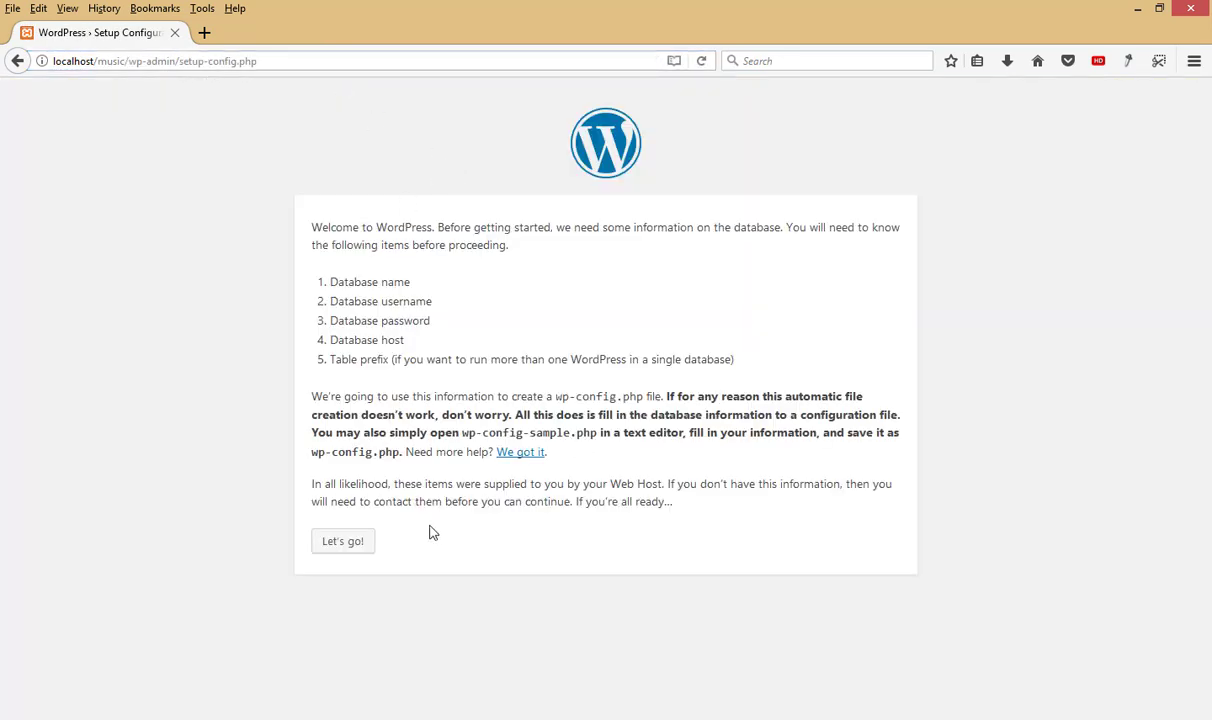
{"action": "left_click", "coordinate": [344, 545]}
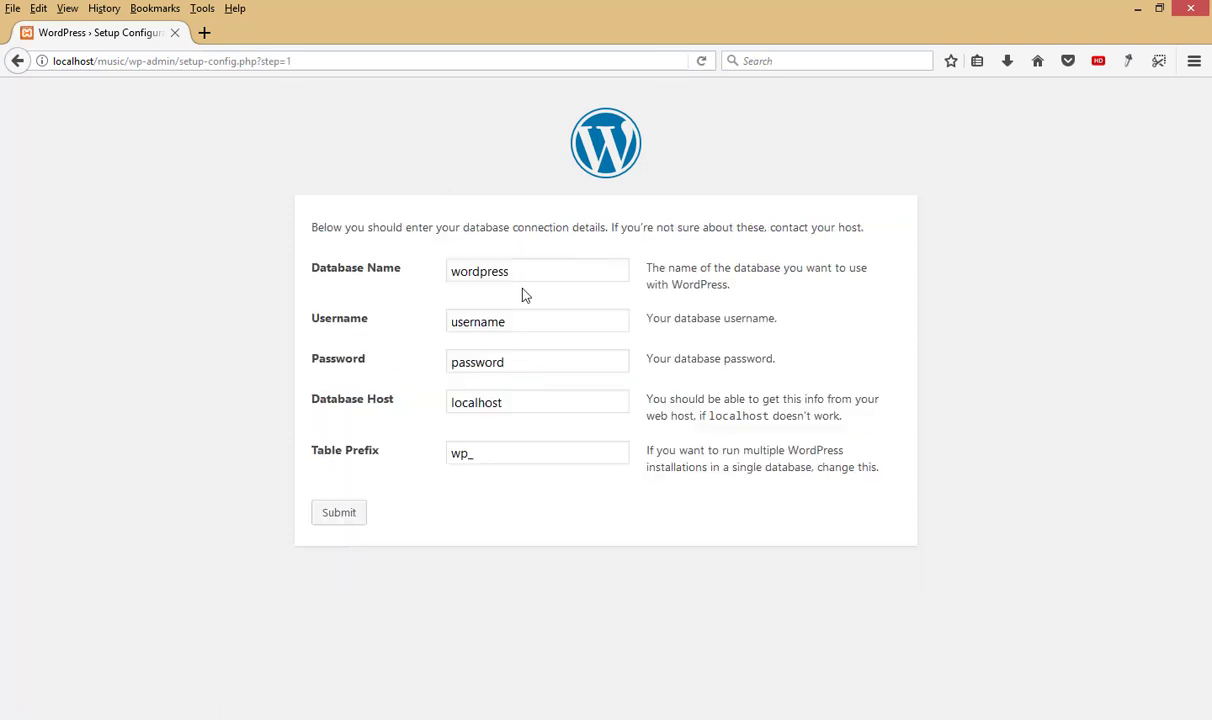
Step: Submit database name music, username root, a blank password and table prefix ms_
{"action": "left_click_drag", "start_coordinate": [512, 271], "coordinate": [306, 268]}
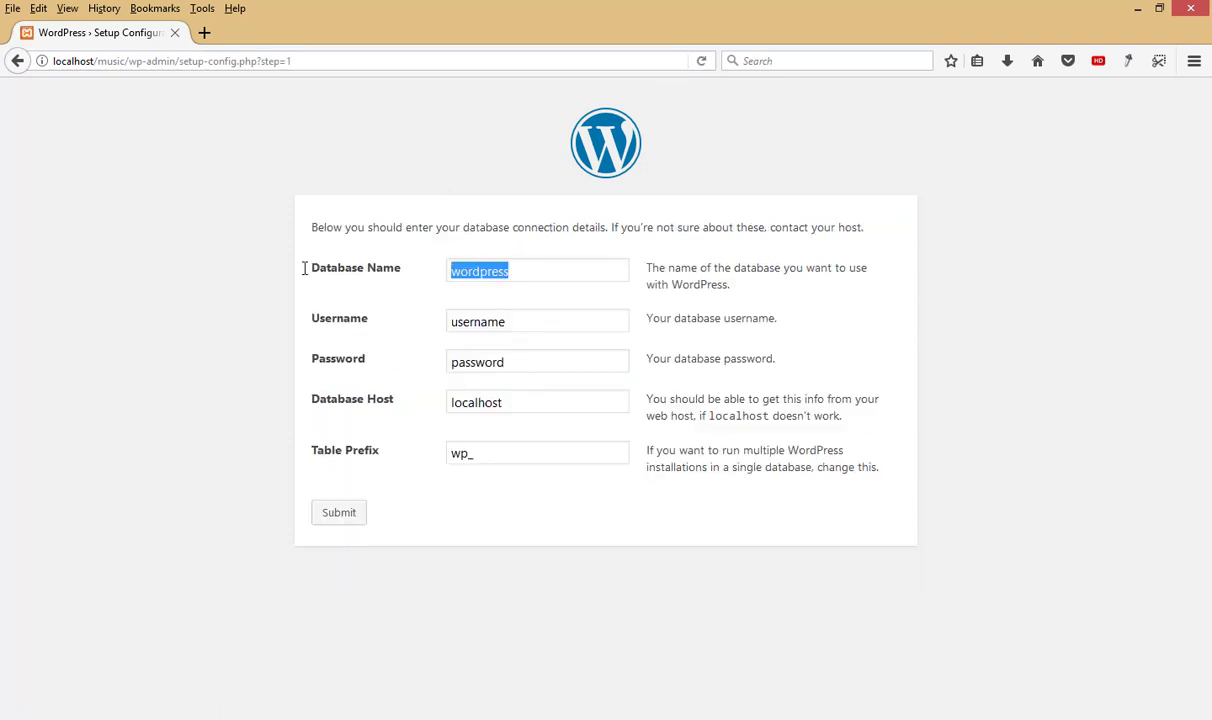
{"action": "type", "text": "music"}
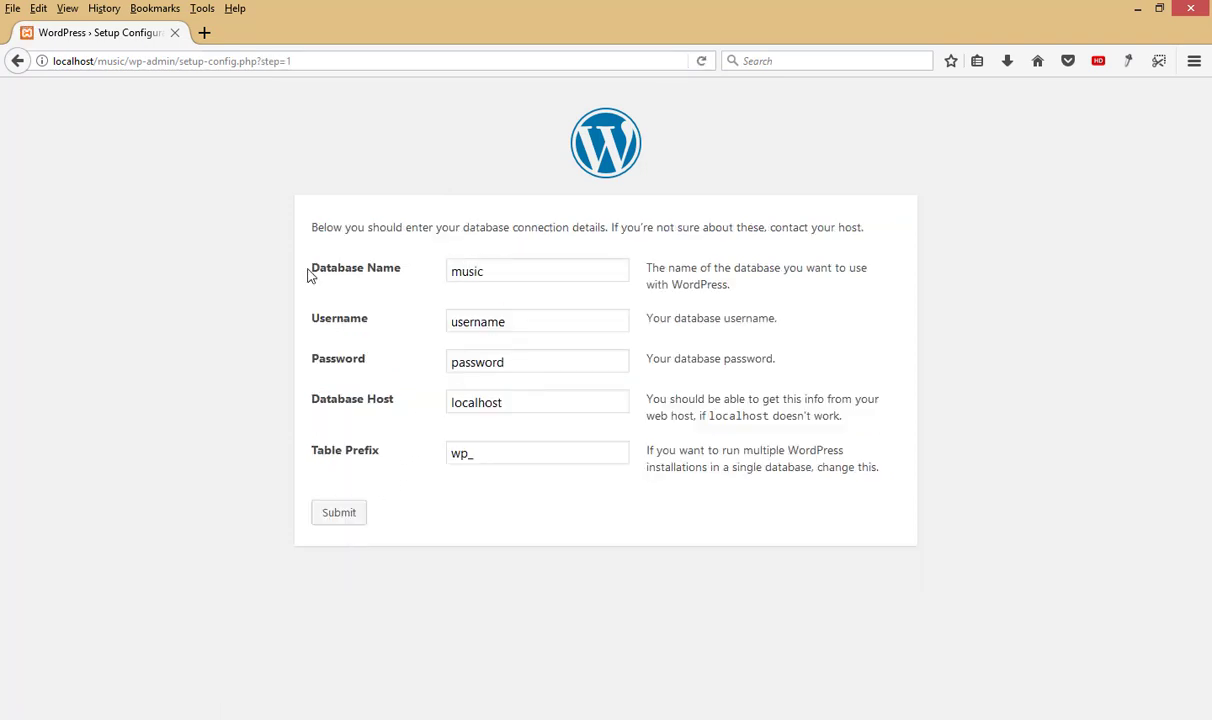
{"action": "left_click_drag", "start_coordinate": [530, 321], "coordinate": [365, 328]}
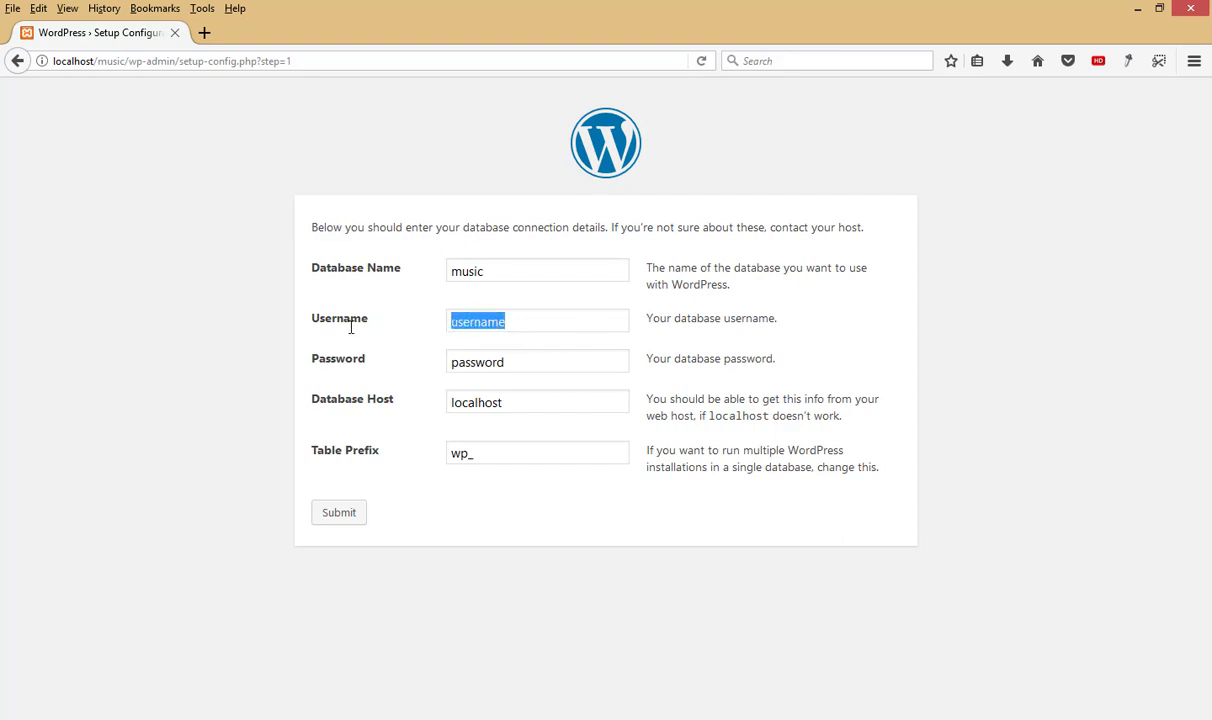
{"action": "type", "text": "musi"}
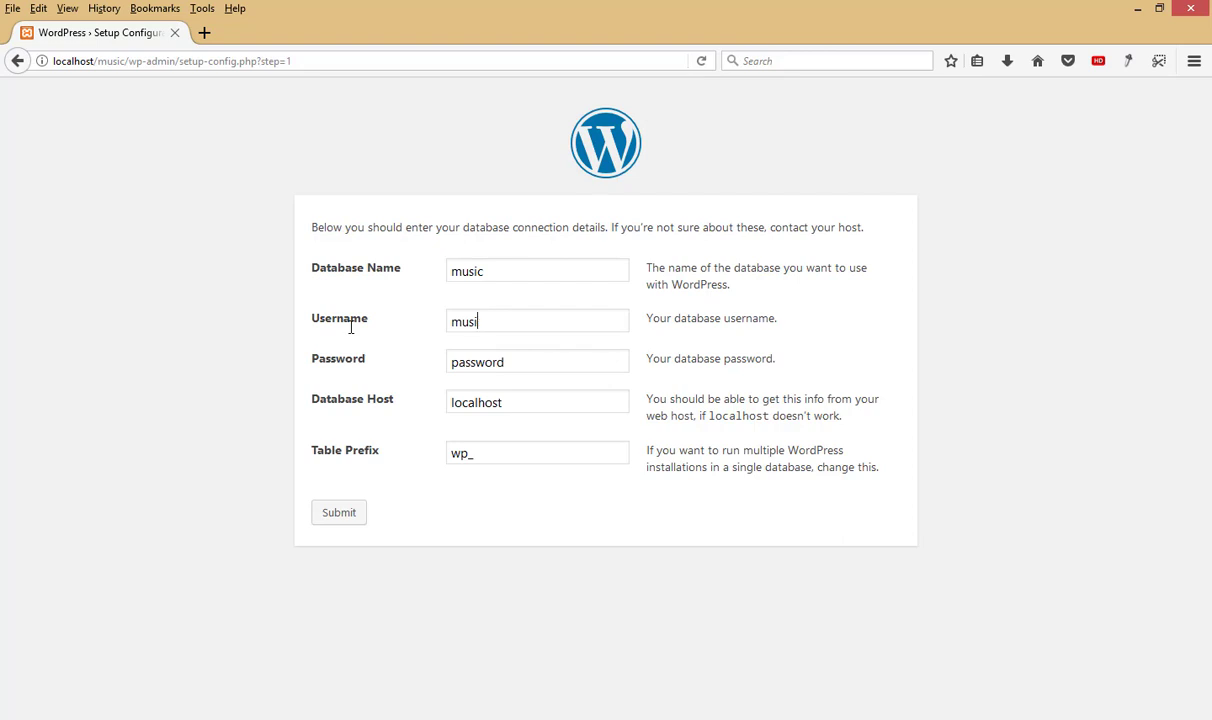
{"action": "key", "text": "BackSpace"}
{"action": "key", "text": "BackSpace"}
{"action": "key", "text": "BackSpace"}
{"action": "key", "text": "BackSpace"}
{"action": "type", "text": "root"}
{"action": "key", "text": "Tab"}
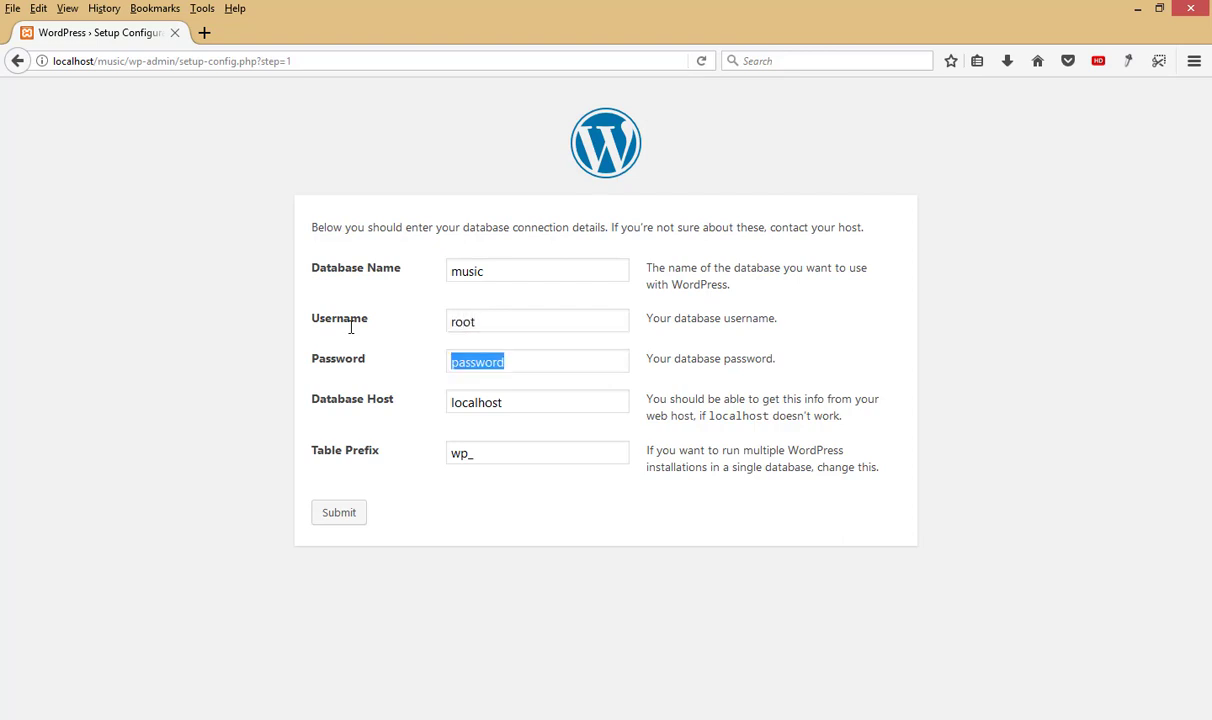
{"action": "key", "text": "BackSpace"}
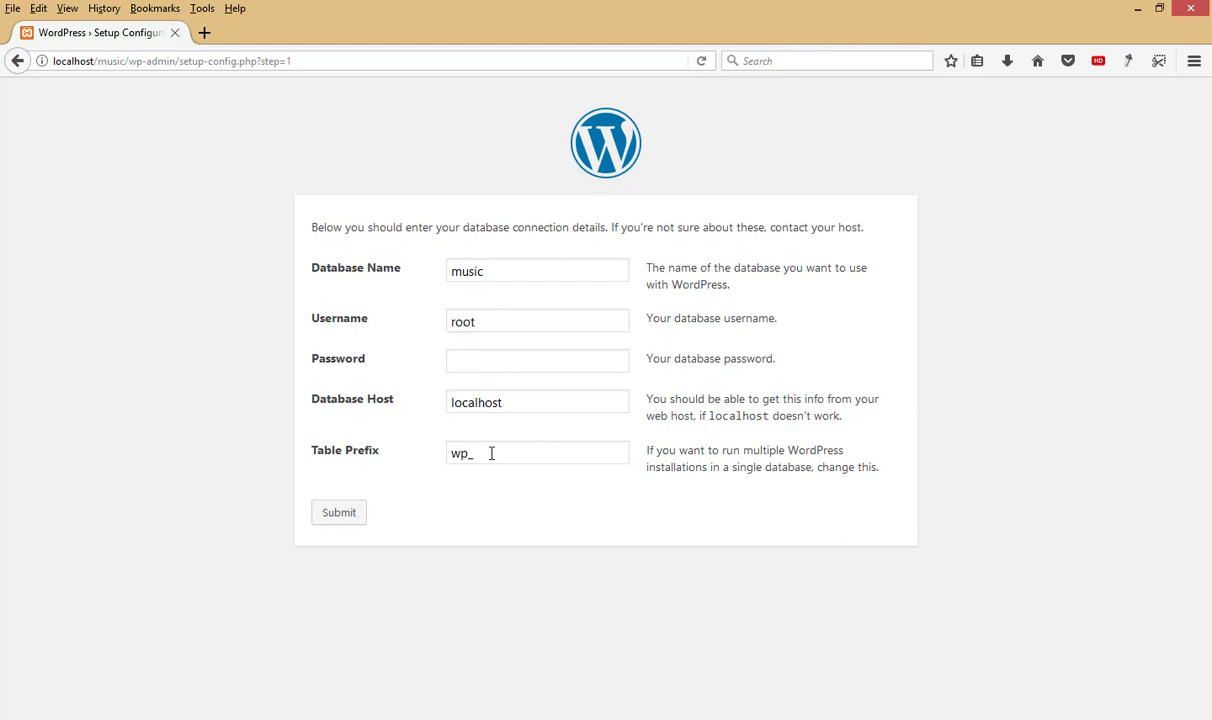
{"action": "left_click_drag", "start_coordinate": [467, 453], "coordinate": [422, 453]}
{"action": "type", "text": "ms_"}
{"action": "left_click", "coordinate": [342, 514]}
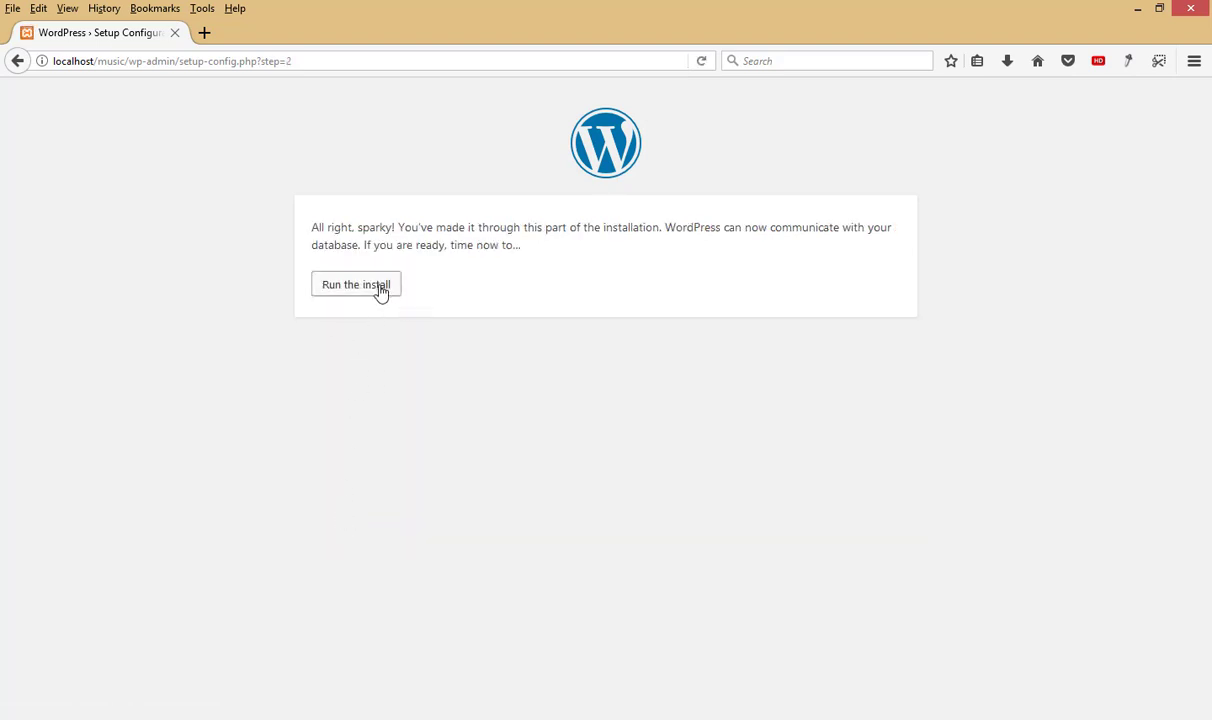
Step: Enter site title 'Music of The North', the admin username and password, and accept the weak password
{"action": "left_click", "coordinate": [380, 290]}
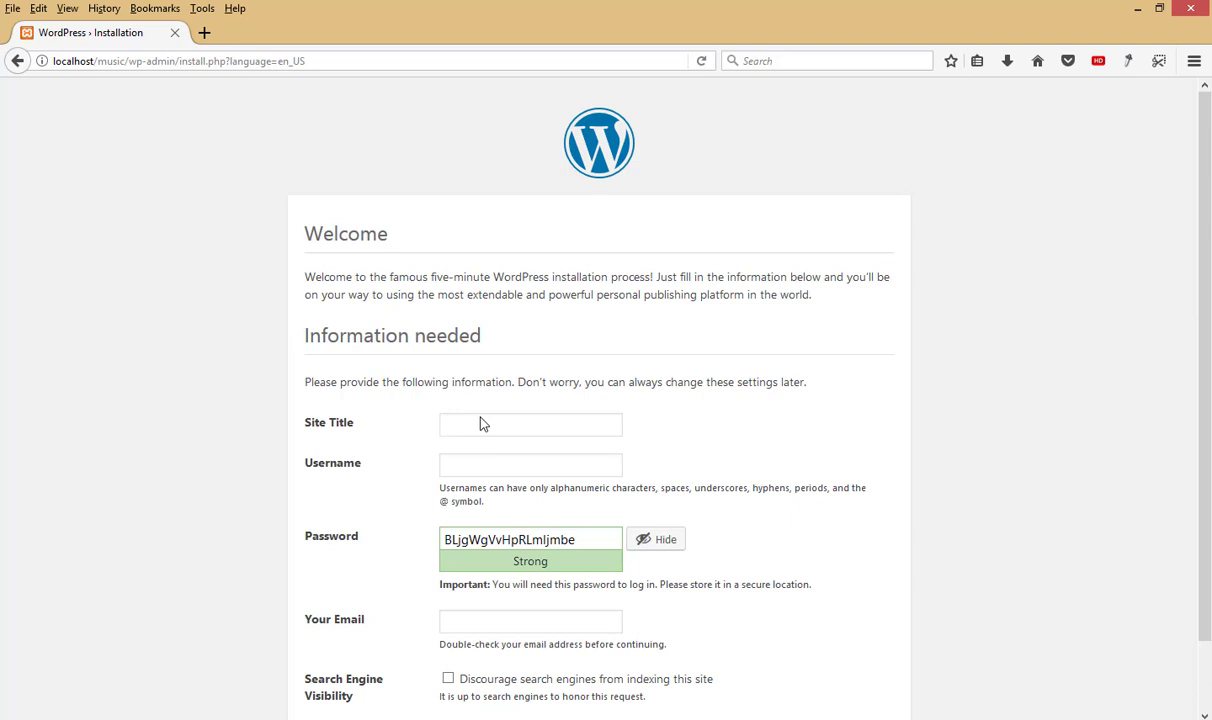
{"action": "type", "text": "Music of The North"}
{"action": "left_click", "coordinate": [500, 466]}
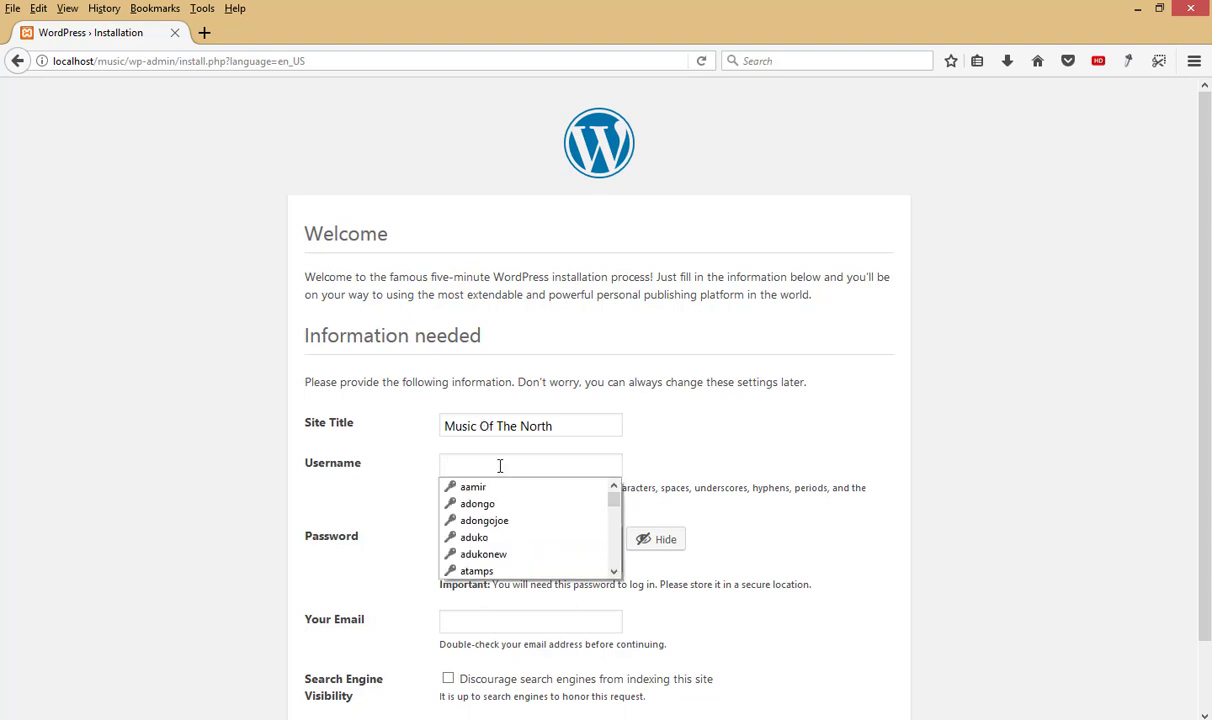
{"action": "type", "text": "mu"}
{"action": "key", "text": "BackSpace"}
{"action": "key", "text": "BackSpace"}
{"action": "key", "text": "BackSpace"}
{"action": "key", "text": "BackSpace"}
{"action": "key", "text": "BackSpace"}
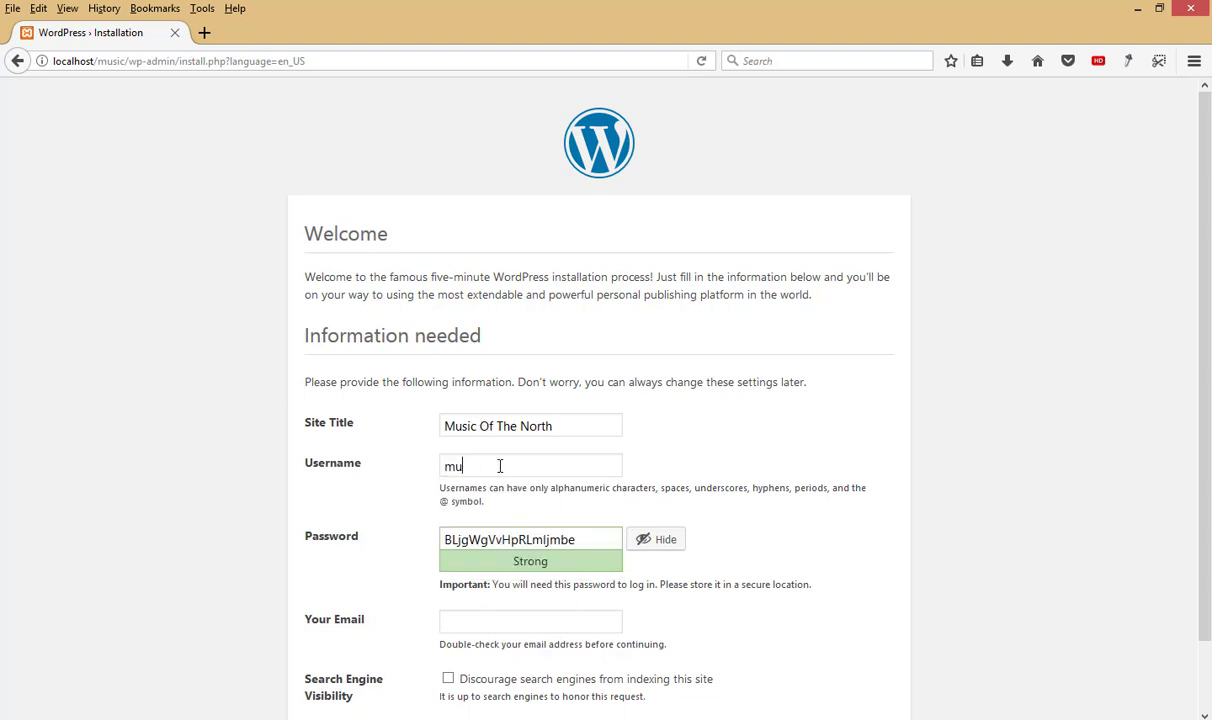
{"action": "type", "text": "avinash"}
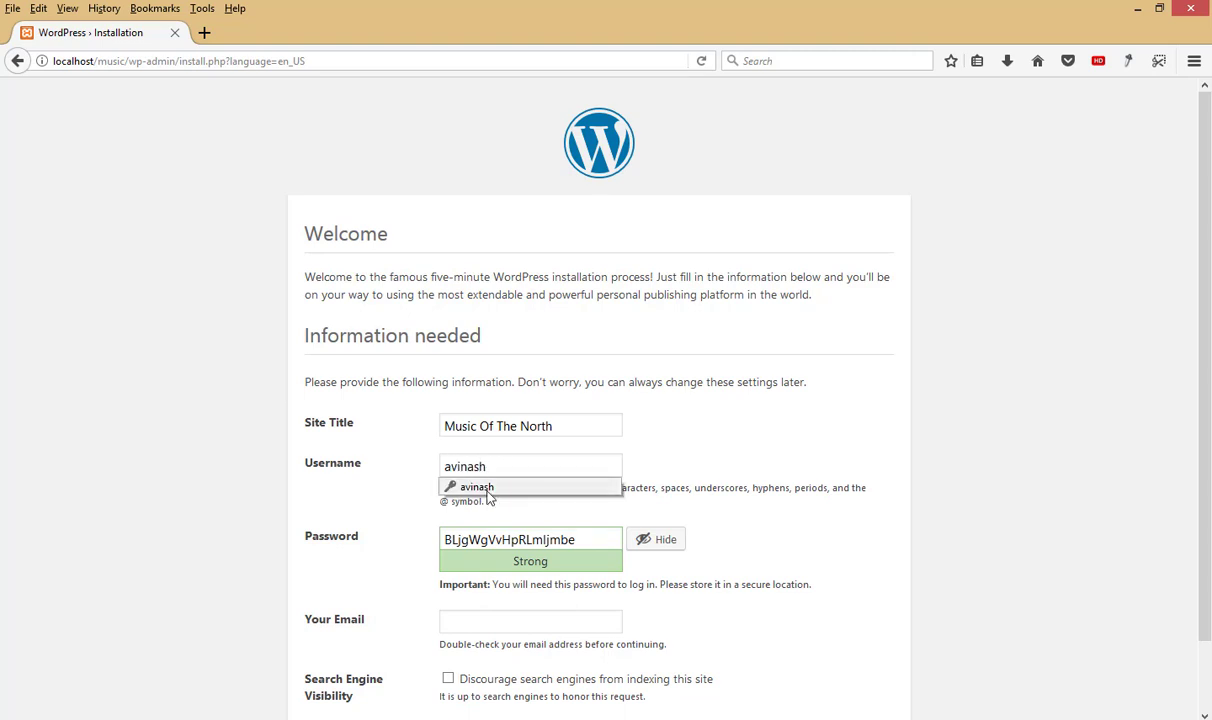
{"action": "left_click", "coordinate": [485, 487]}
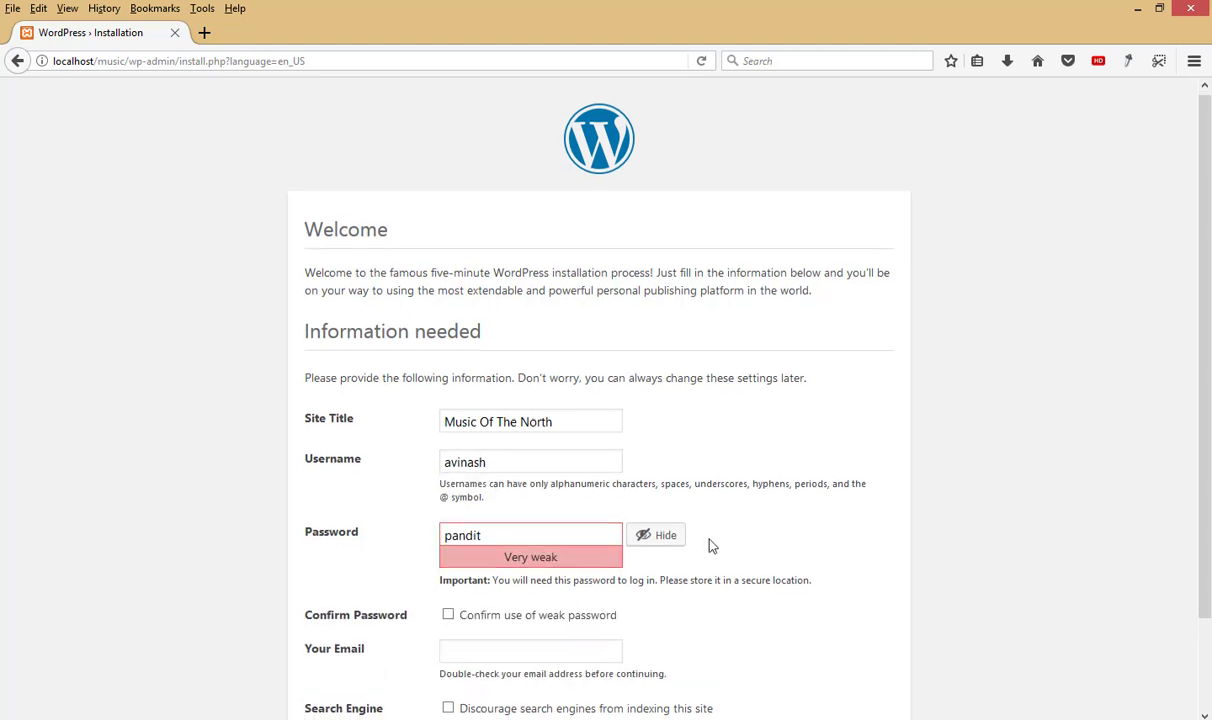
{"action": "scroll", "coordinate": [711, 544], "scroll_direction": "down", "scroll_amount": 2}
{"action": "left_click", "coordinate": [449, 512]}
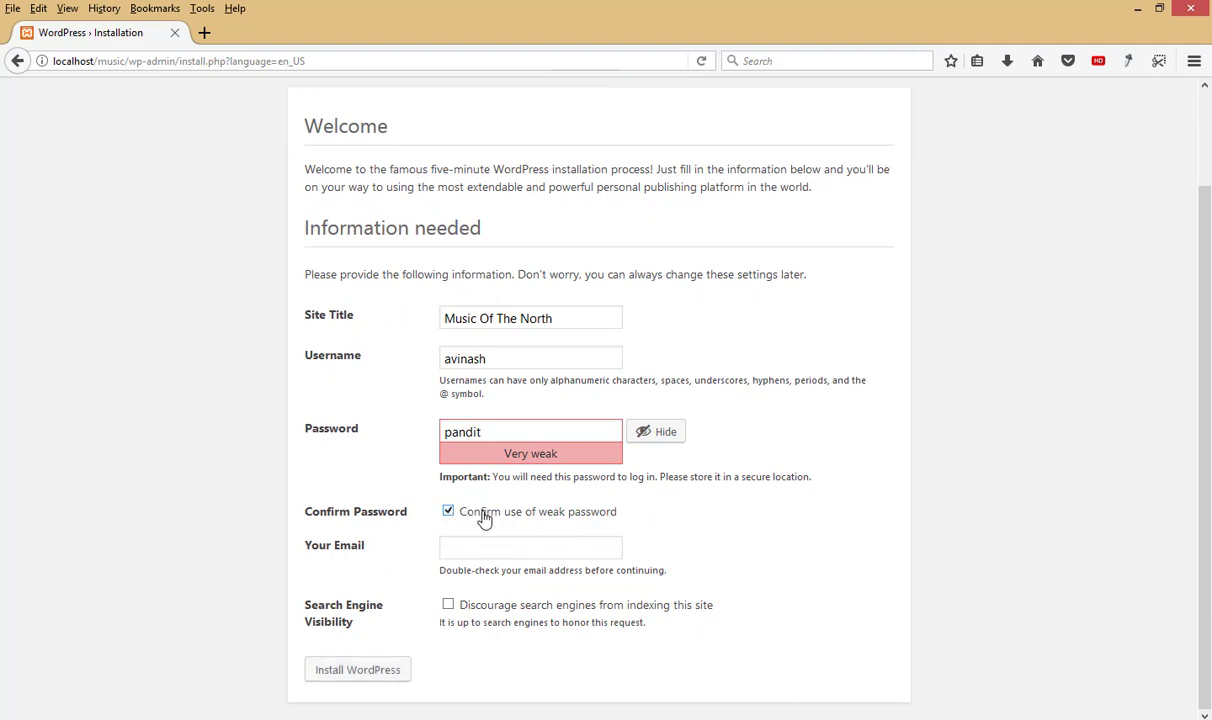
Step: Fill in the admin e-mail, install WordPress and go to the login page
{"action": "left_click", "coordinate": [489, 554]}
{"action": "type", "text": "u"}
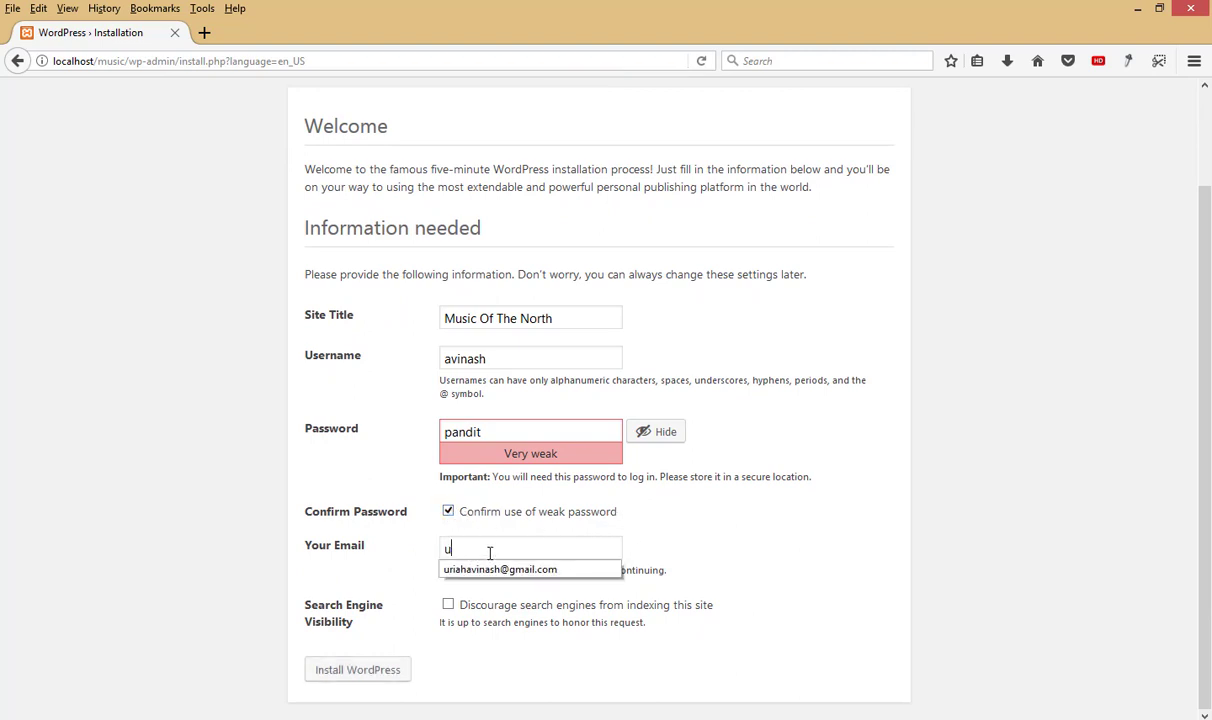
{"action": "left_click", "coordinate": [489, 569]}
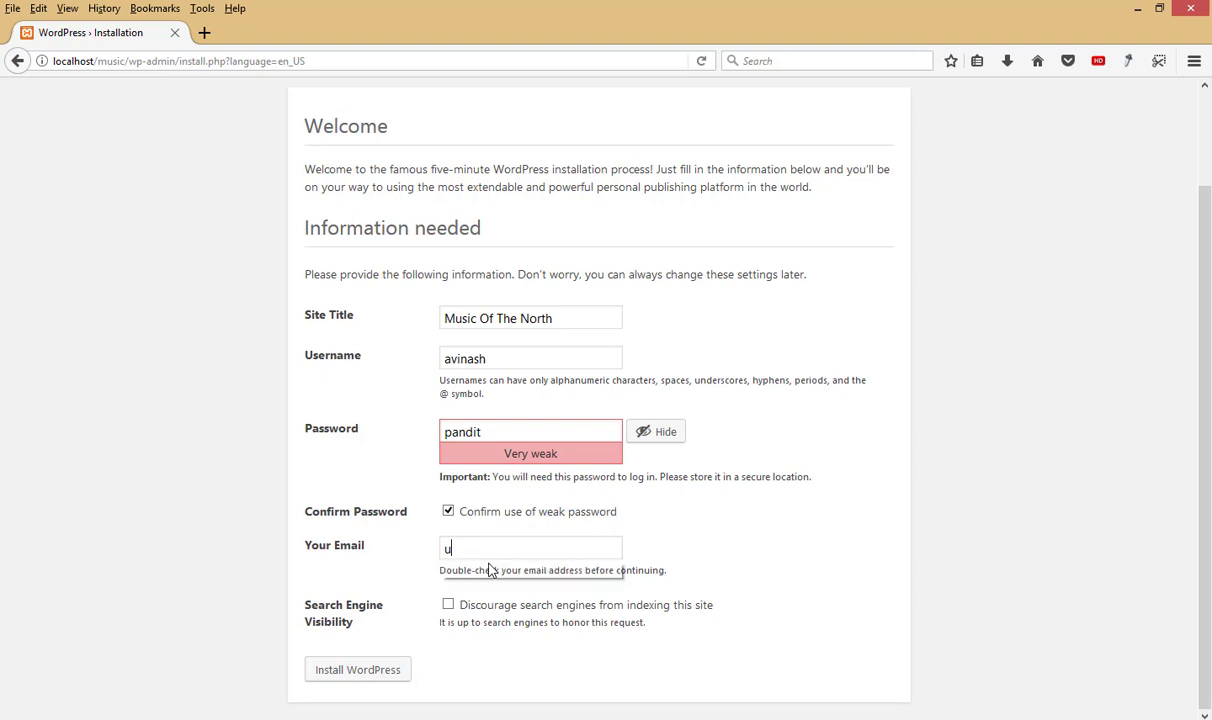
{"action": "left_click", "coordinate": [386, 672]}
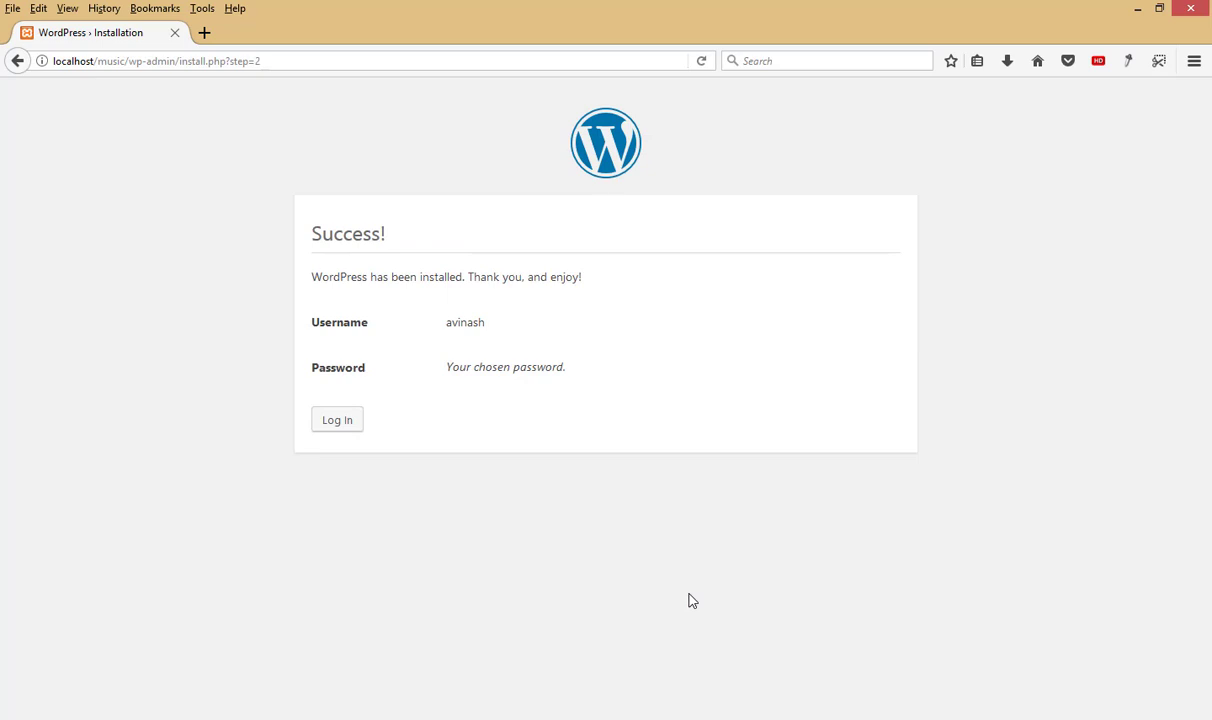
{"action": "left_click", "coordinate": [352, 420]}
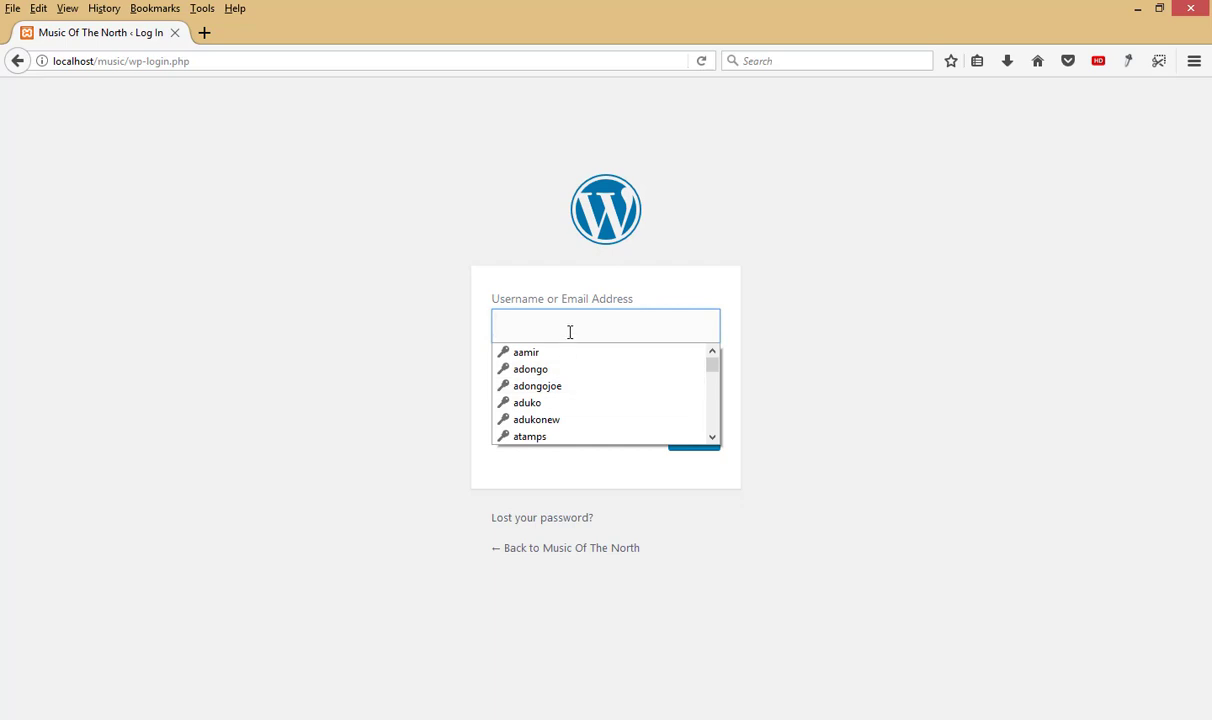
Step: Log in with the saved admin credentials and Remember Me ticked
{"action": "type", "text": "av"}
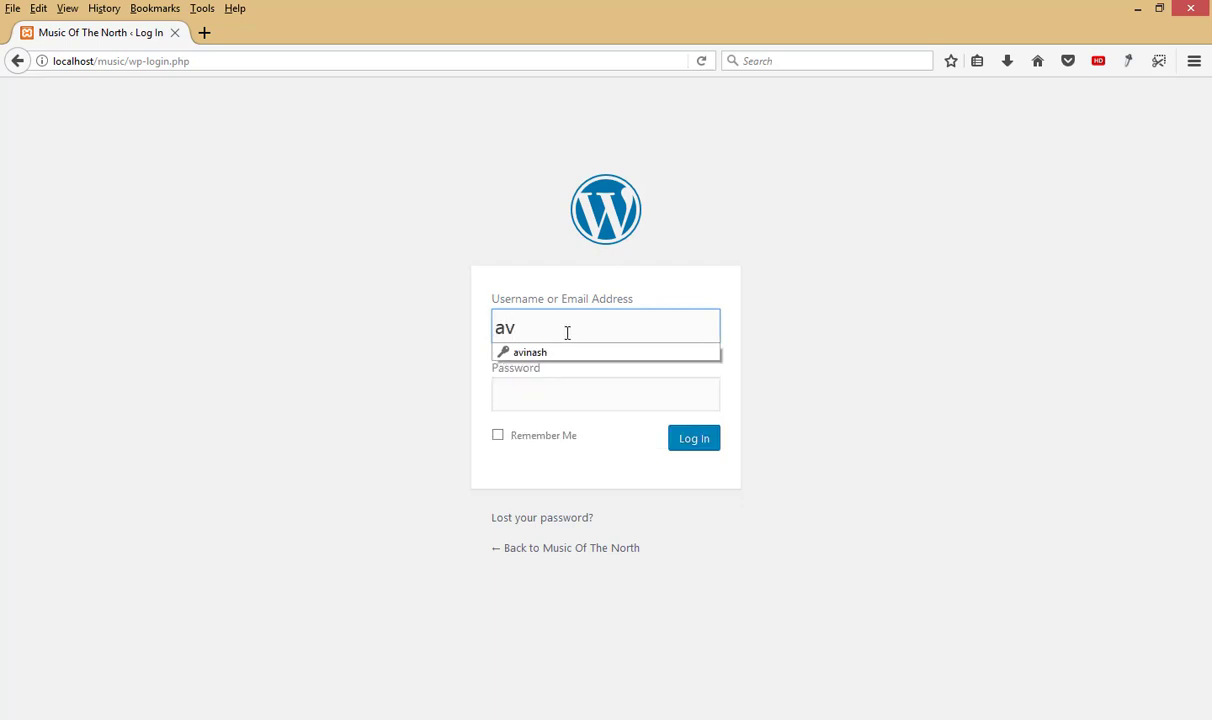
{"action": "left_click", "coordinate": [557, 352]}
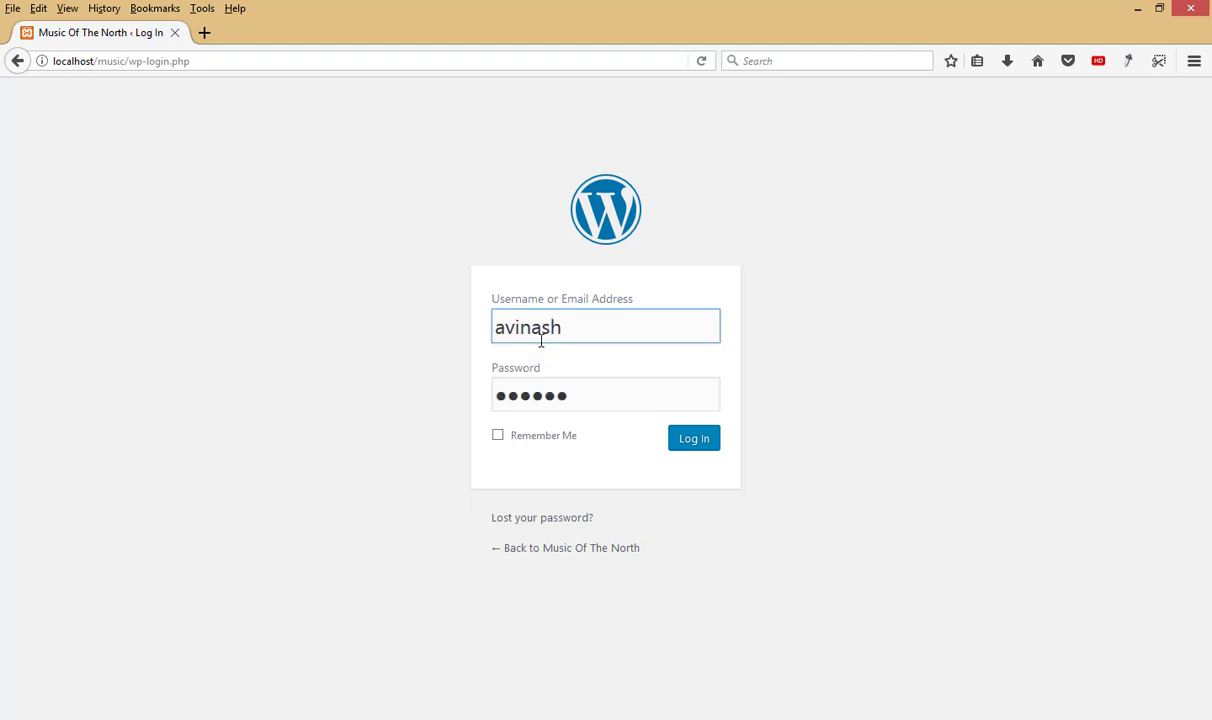
{"action": "left_click", "coordinate": [498, 435]}
{"action": "left_click", "coordinate": [691, 447]}
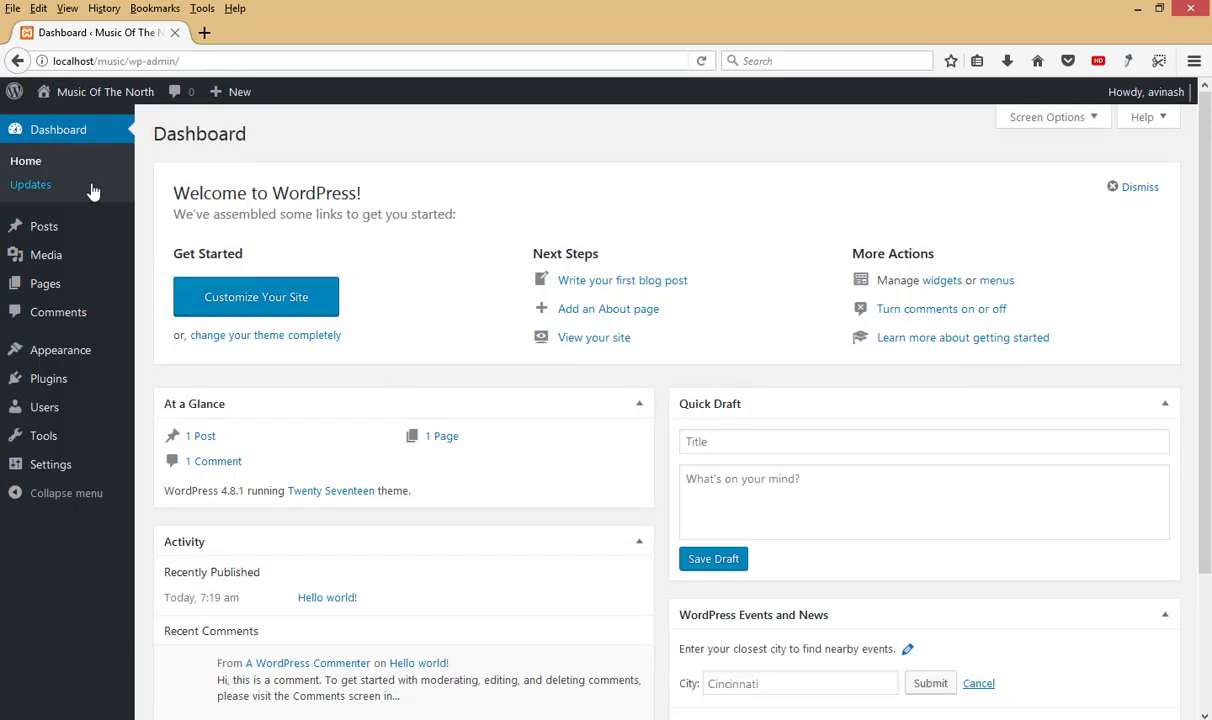
Step: Trash the Hello world! post and delete it permanently
{"action": "mouse_move", "coordinate": [60, 235]}
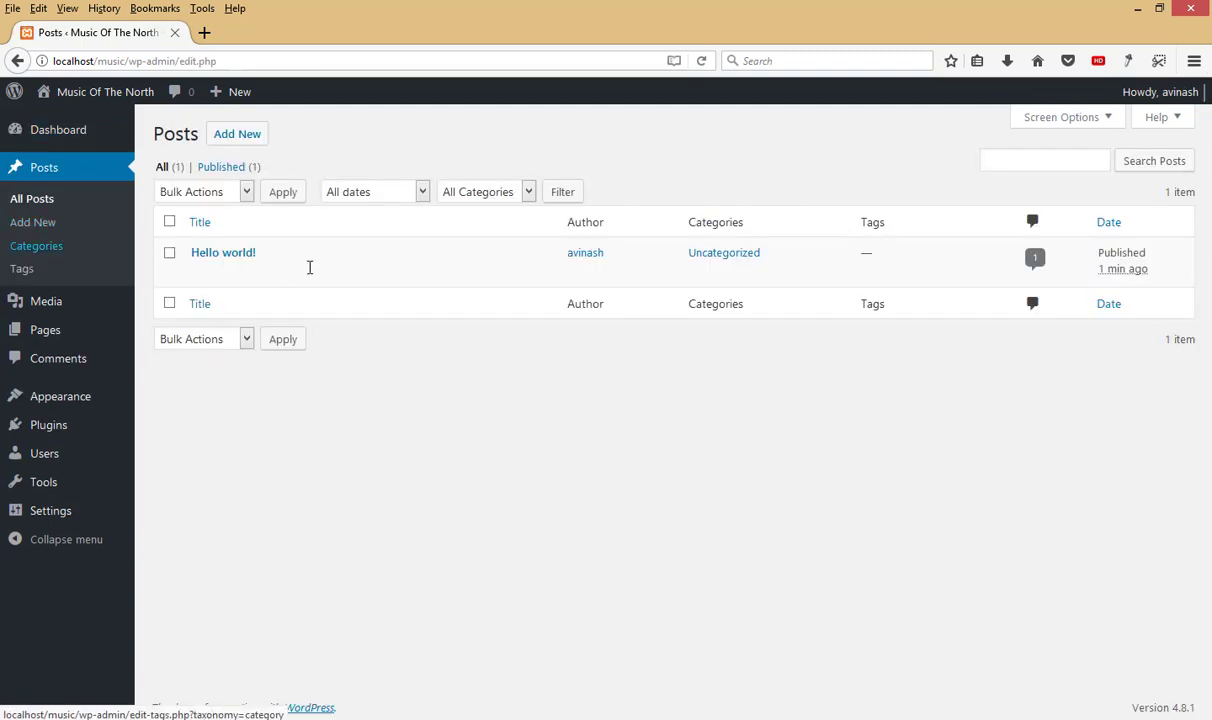
{"action": "mouse_move", "coordinate": [173, 262]}
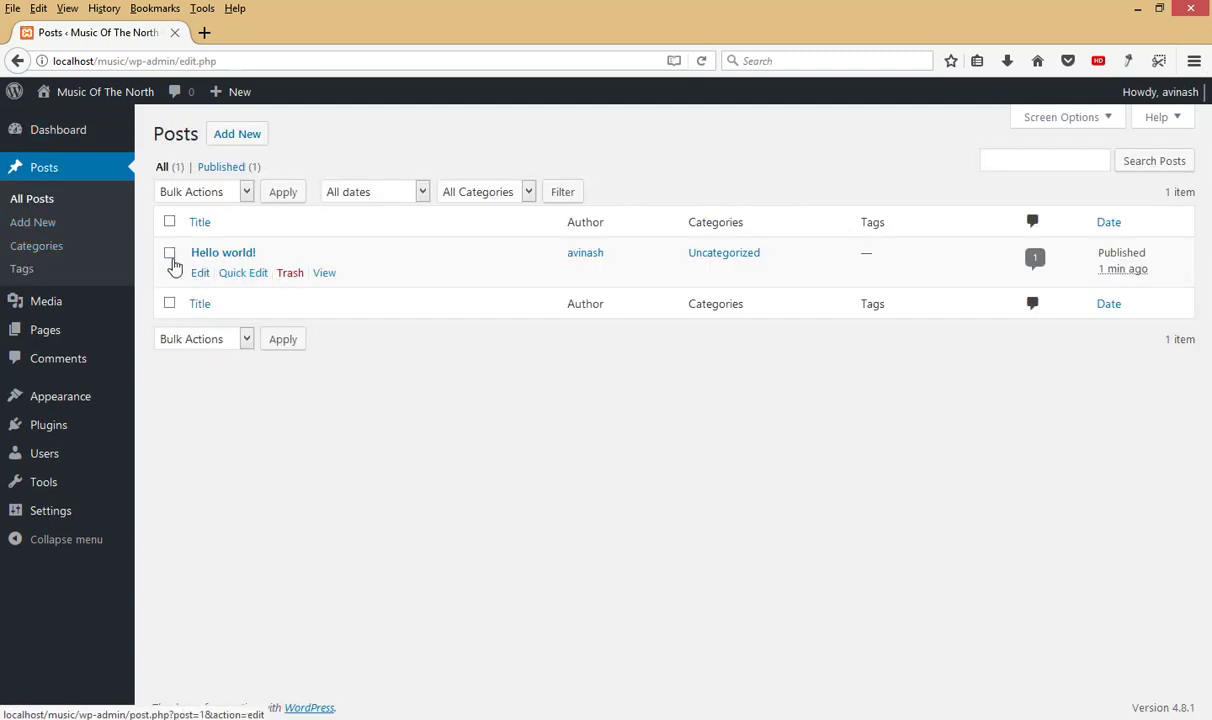
{"action": "left_click", "coordinate": [289, 275]}
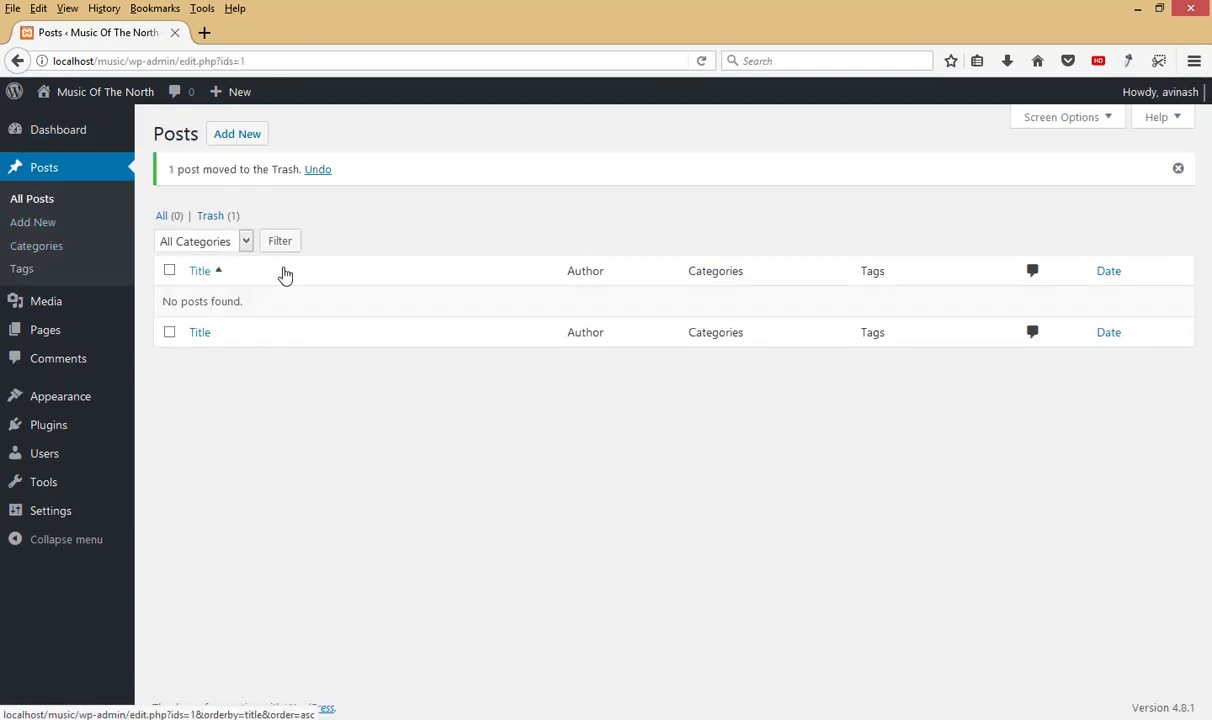
{"action": "left_click", "coordinate": [218, 218]}
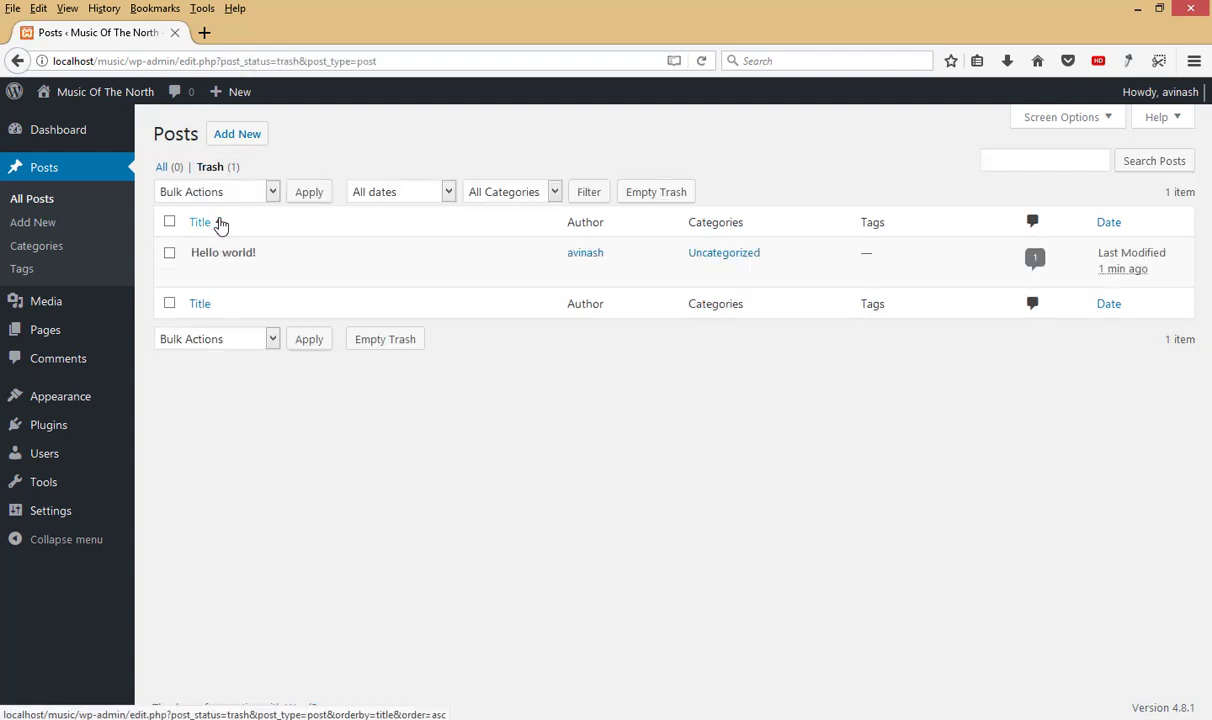
{"action": "left_click", "coordinate": [282, 276]}
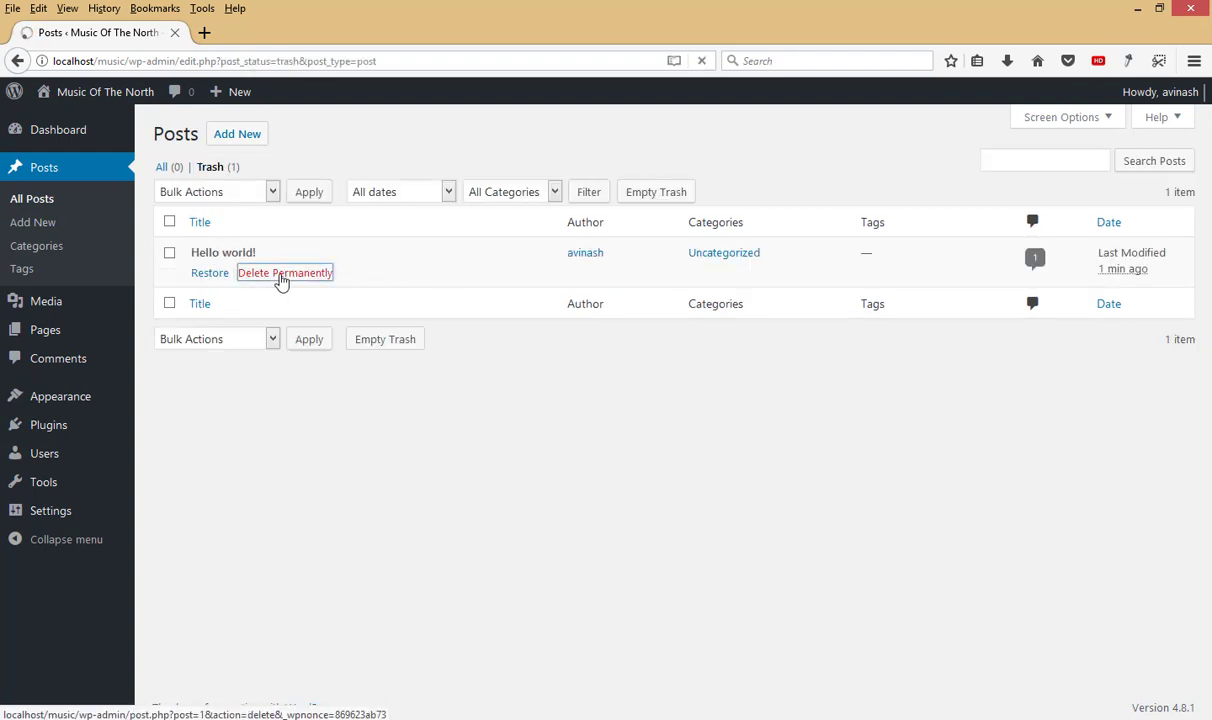
Step: Trash and permanently delete the Sample Page, then check the empty Comments list
{"action": "left_click", "coordinate": [57, 303]}
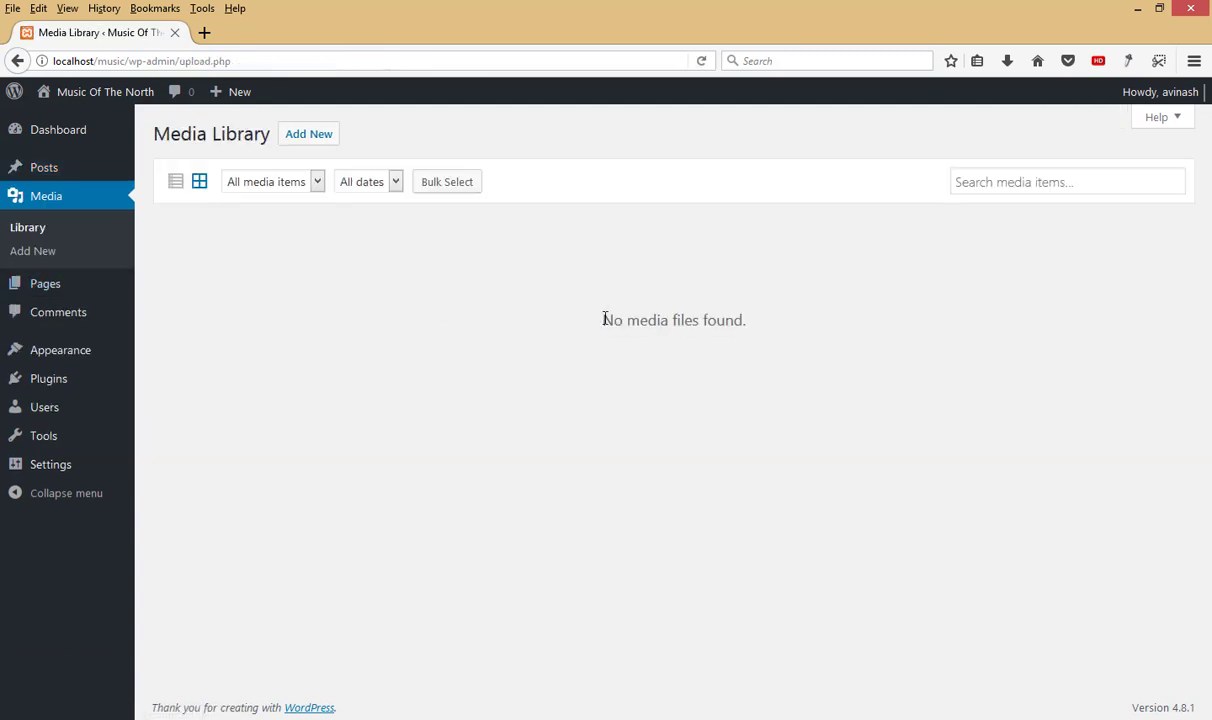
{"action": "left_click", "coordinate": [48, 285]}
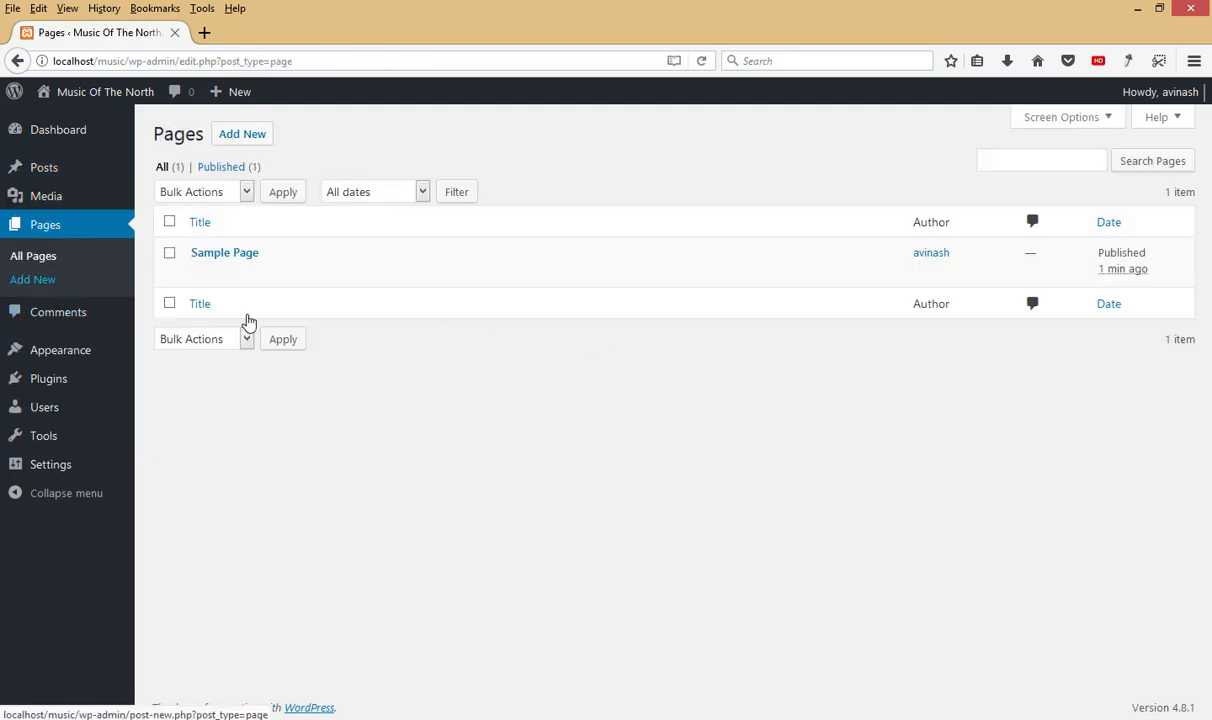
{"action": "left_click", "coordinate": [289, 276]}
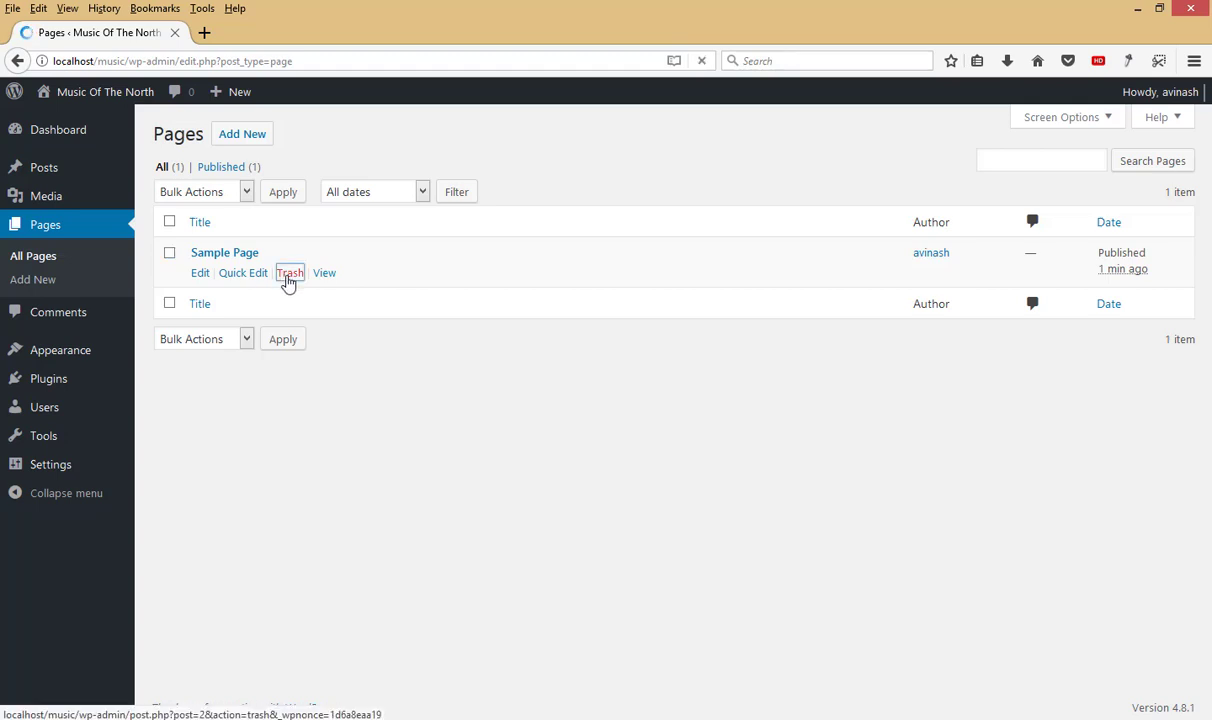
{"action": "left_click", "coordinate": [215, 220]}
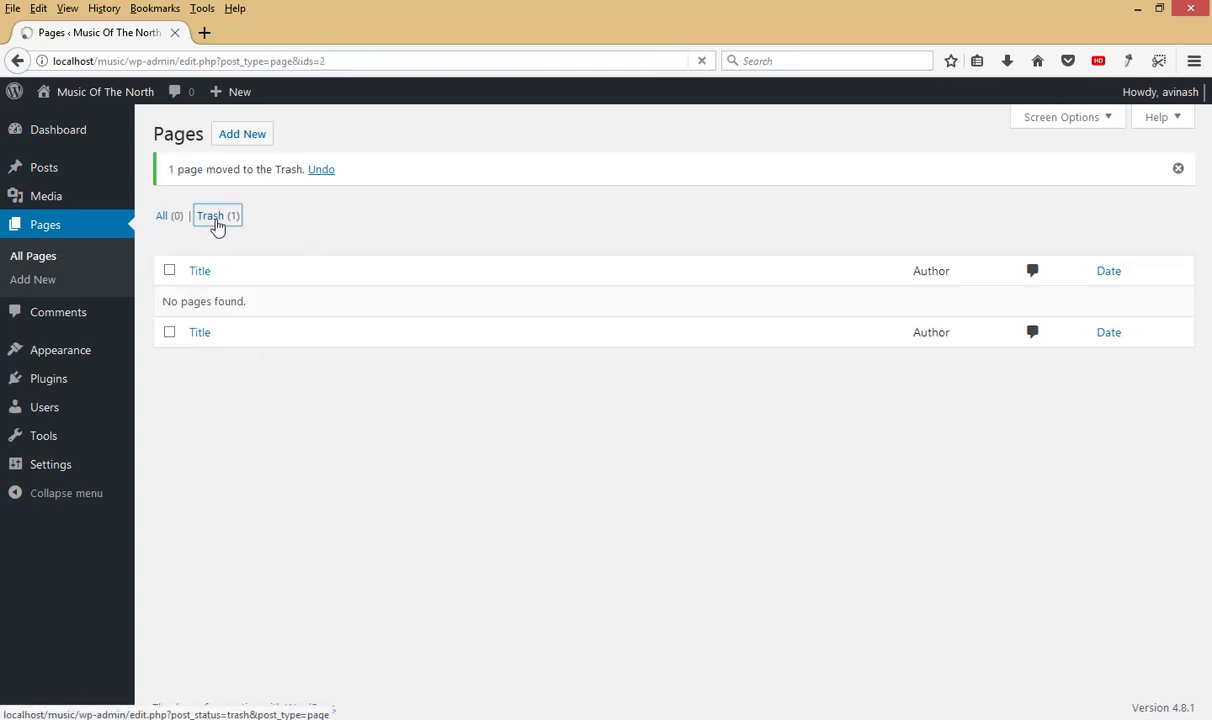
{"action": "left_click", "coordinate": [281, 276]}
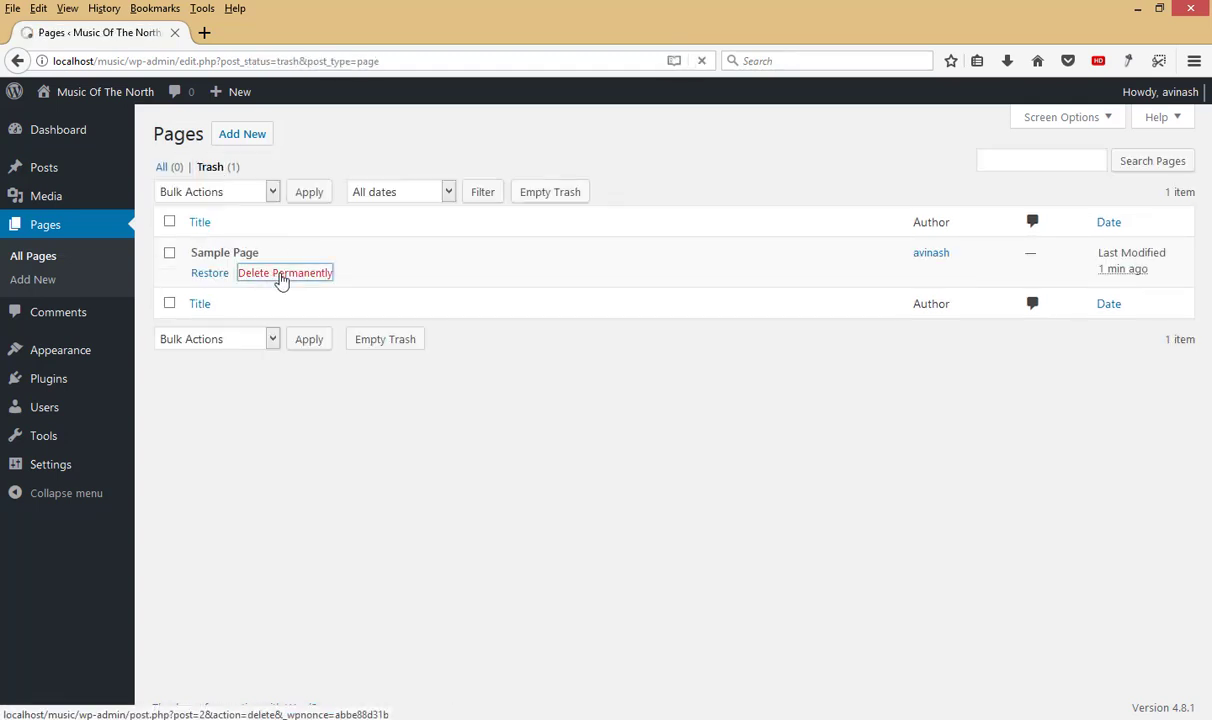
{"action": "left_click", "coordinate": [70, 314]}
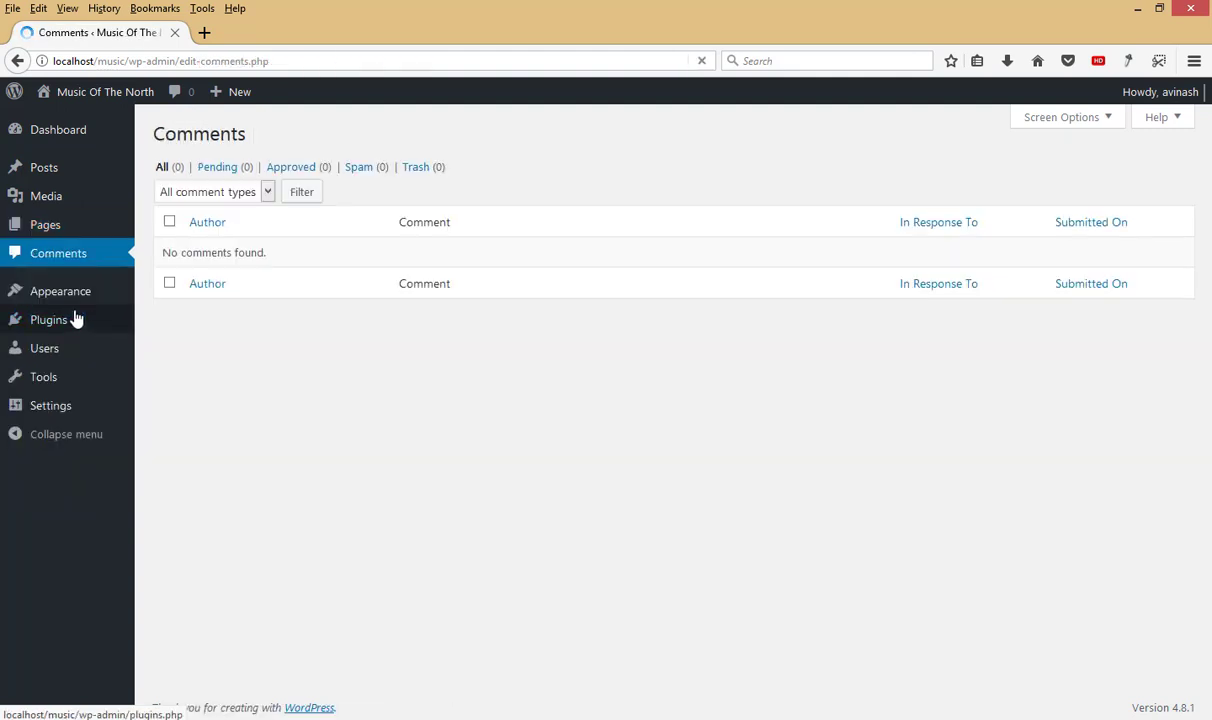
{"action": "mouse_move", "coordinate": [72, 303]}
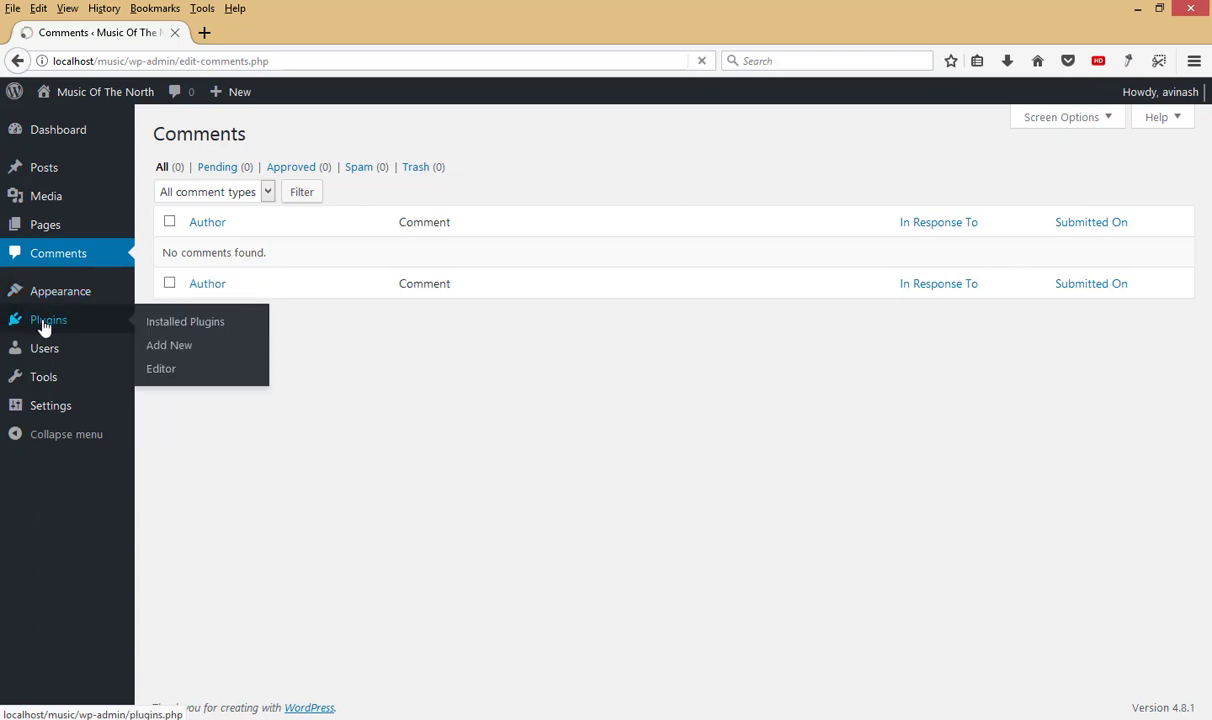
Step: Bulk-delete the Akismet Anti-Spam and Hello Dolly plugins
{"action": "left_click", "coordinate": [44, 327]}
{"action": "left_click", "coordinate": [172, 254]}
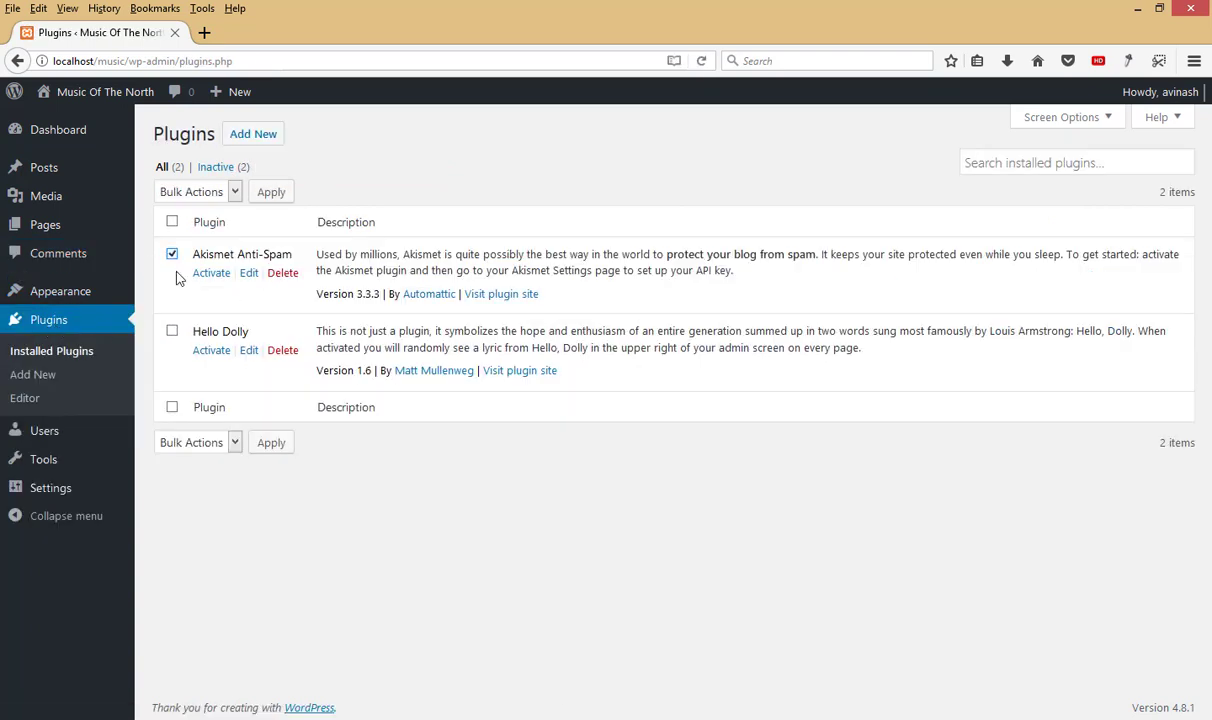
{"action": "left_click", "coordinate": [173, 334]}
{"action": "left_click", "coordinate": [215, 197]}
{"action": "left_click", "coordinate": [186, 275]}
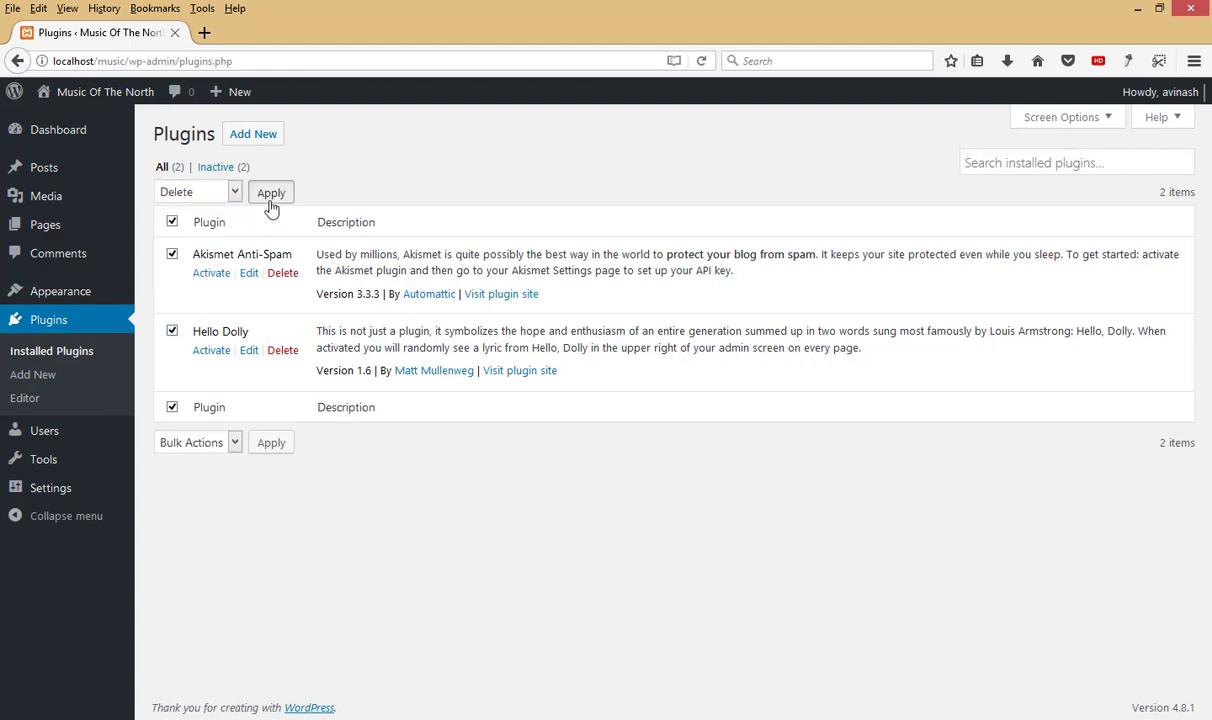
{"action": "left_click", "coordinate": [271, 195]}
{"action": "left_click", "coordinate": [648, 348]}
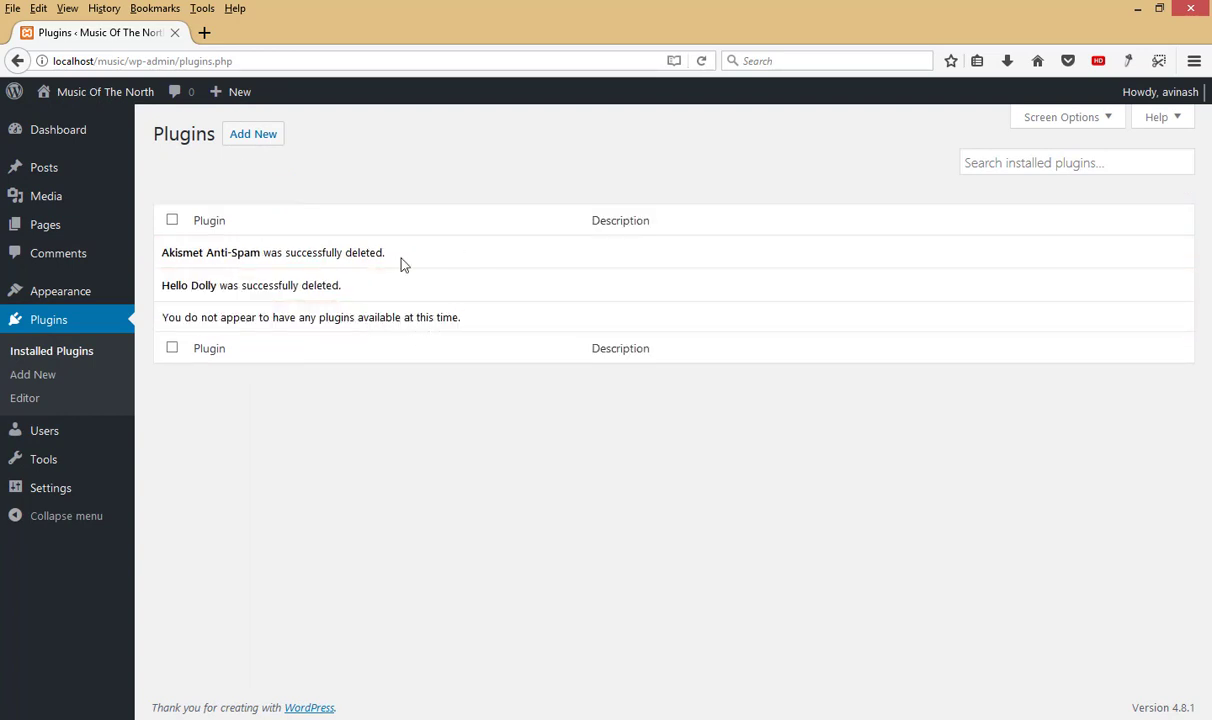
Step: Go to the General Settings page
{"action": "mouse_move", "coordinate": [86, 432]}
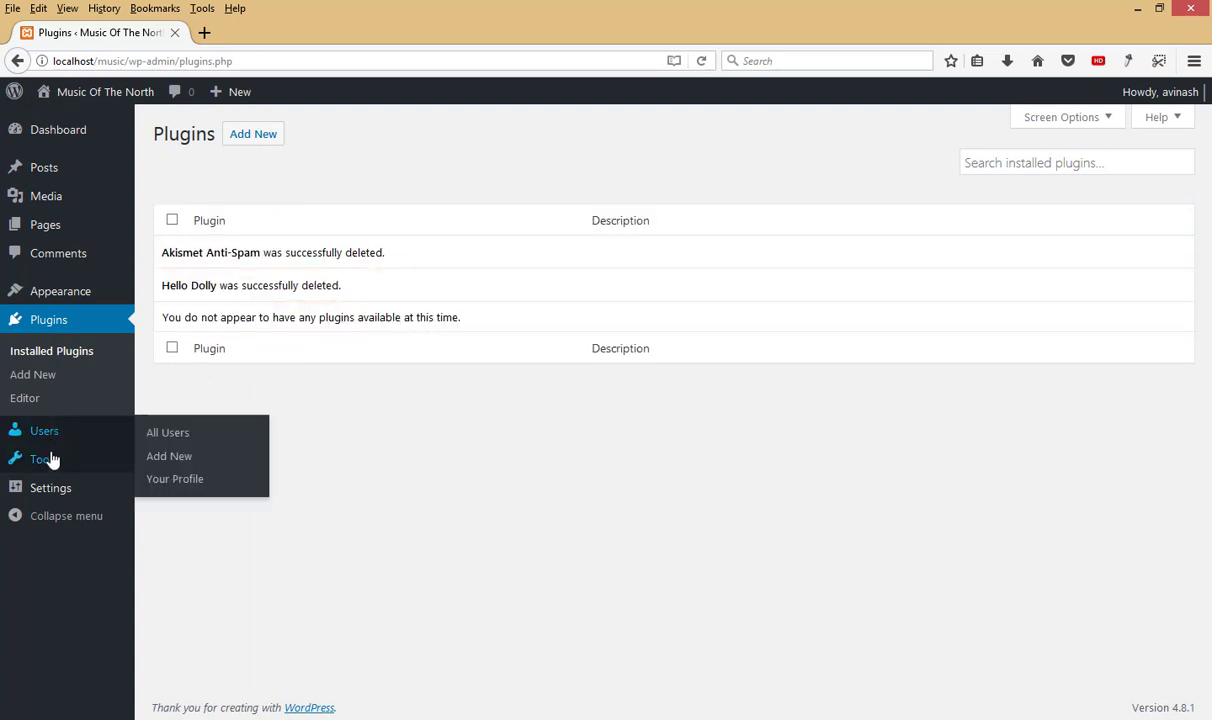
{"action": "mouse_move", "coordinate": [52, 462]}
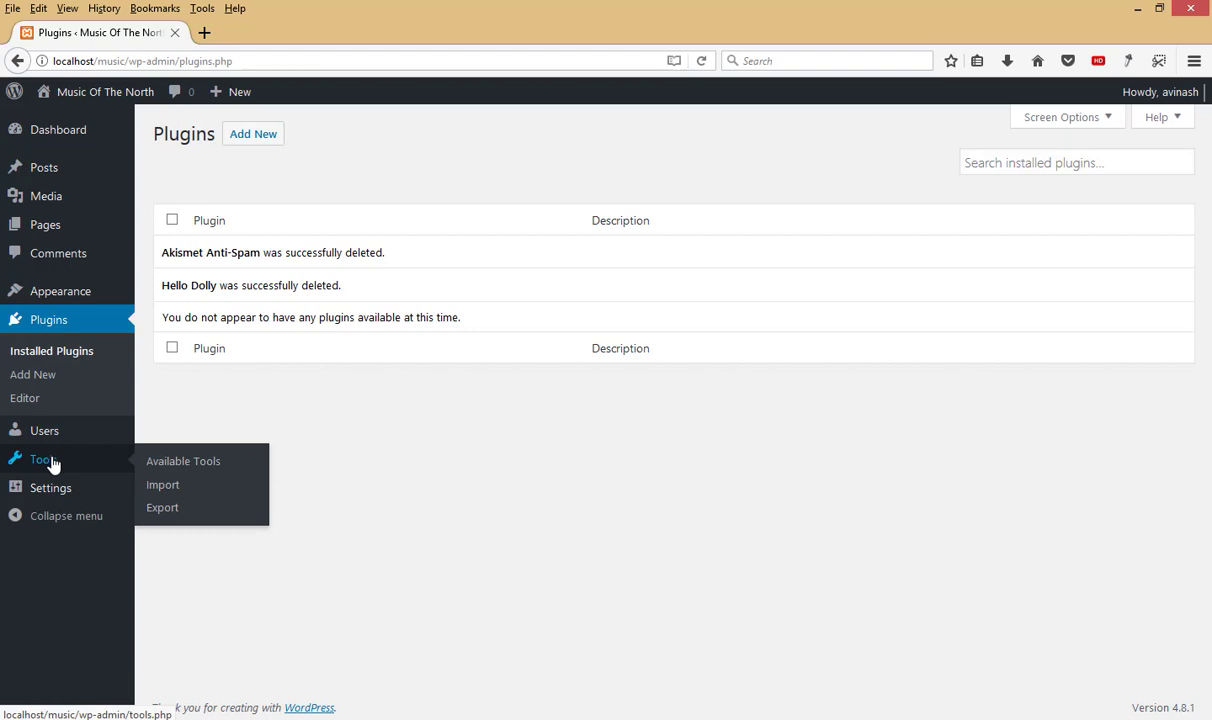
{"action": "mouse_move", "coordinate": [50, 497]}
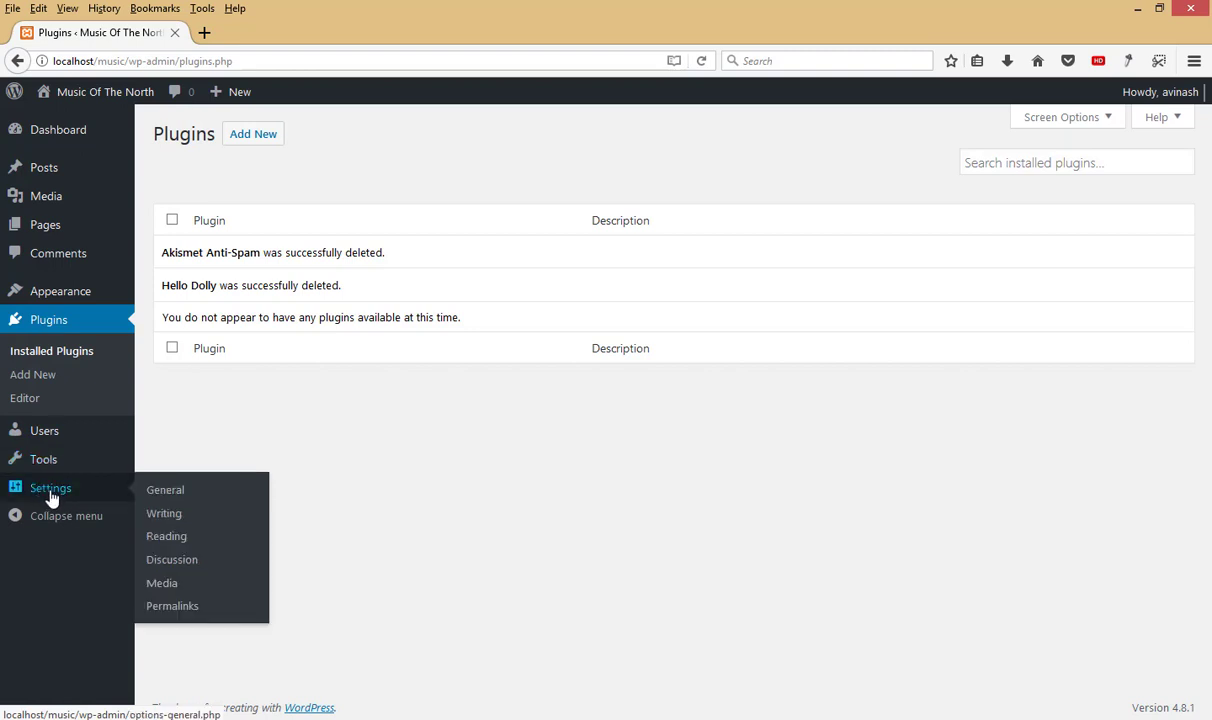
{"action": "left_click", "coordinate": [184, 494]}
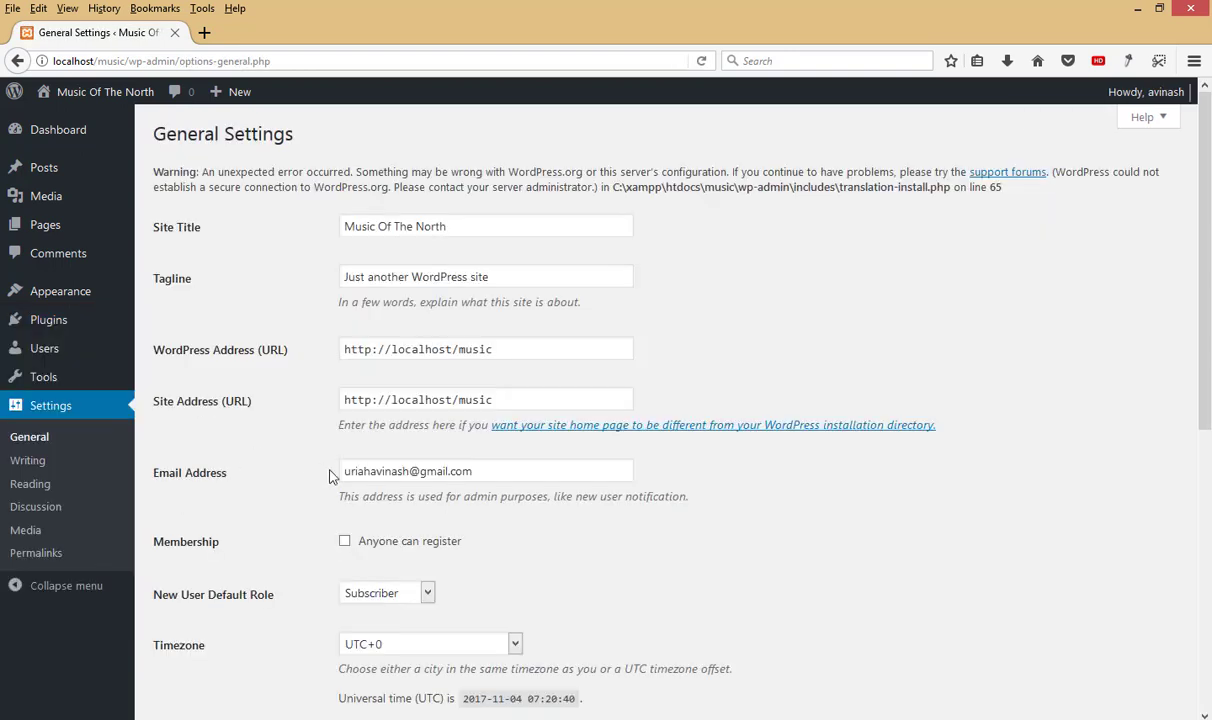
Step: Untick 'Organize my uploads into month- and year-based folders' in Media Settings and save
{"action": "scroll", "coordinate": [450, 418], "scroll_direction": "down", "scroll_amount": 5}
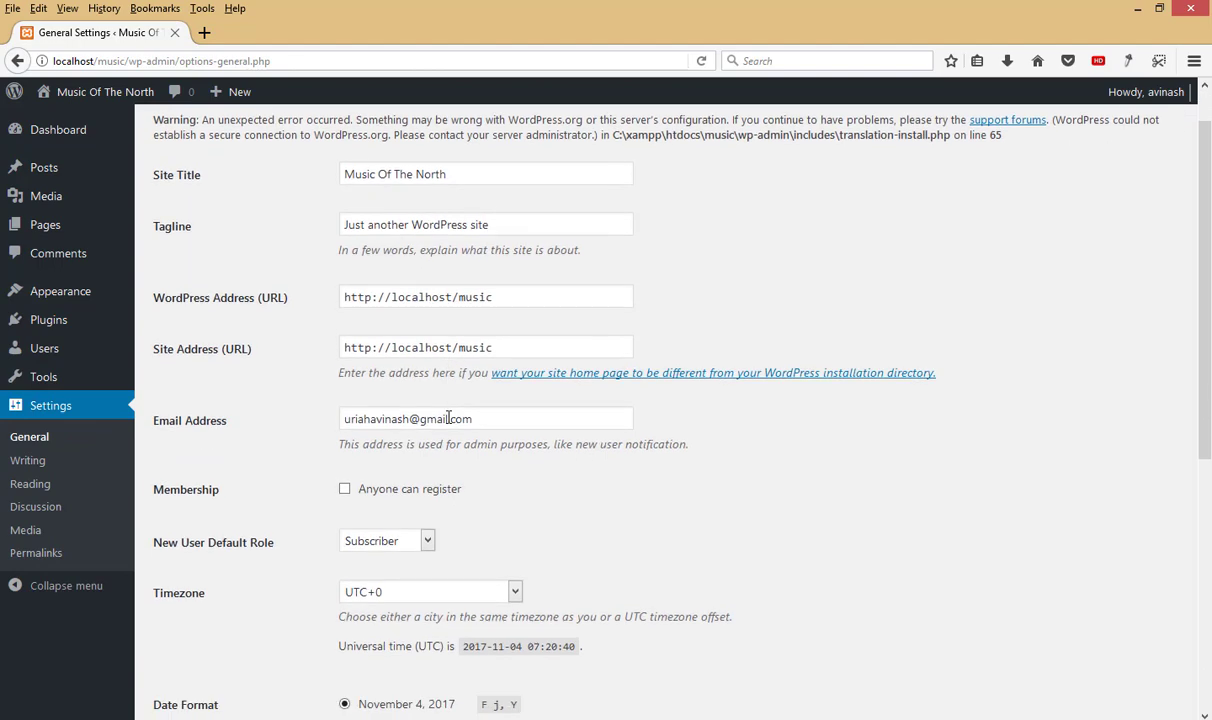
{"action": "scroll", "coordinate": [490, 348], "scroll_direction": "down", "scroll_amount": 4}
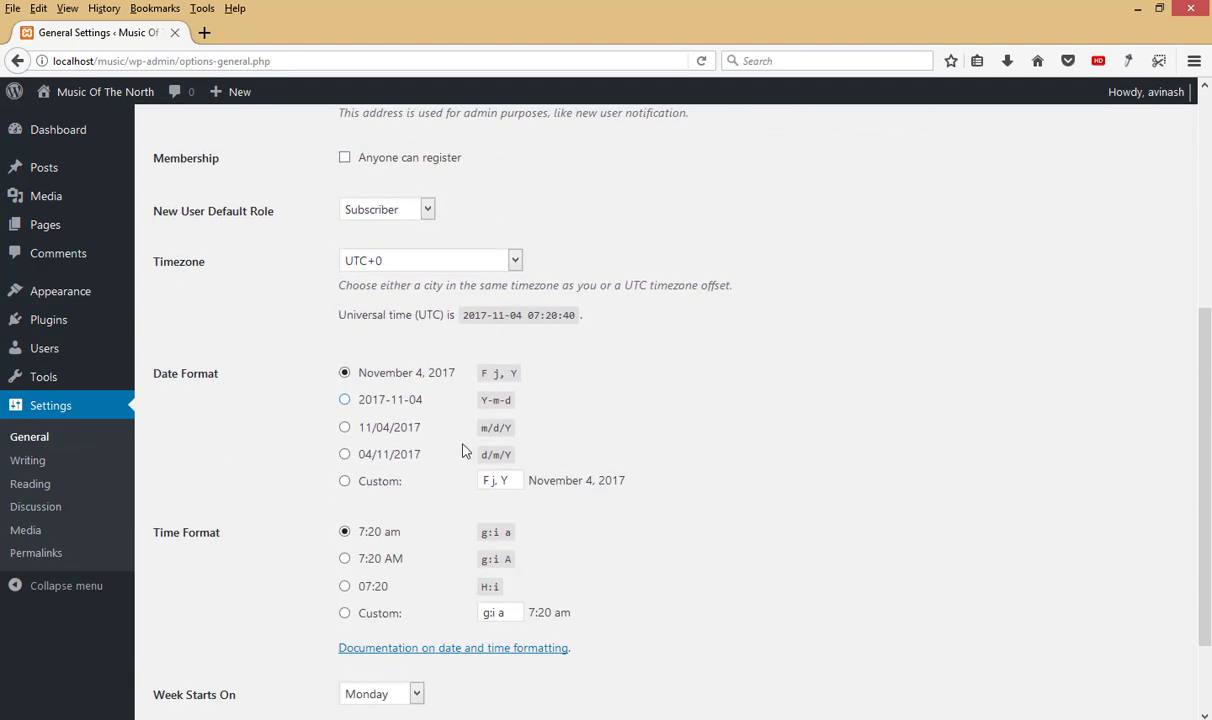
{"action": "scroll", "coordinate": [508, 525], "scroll_direction": "up", "scroll_amount": 7}
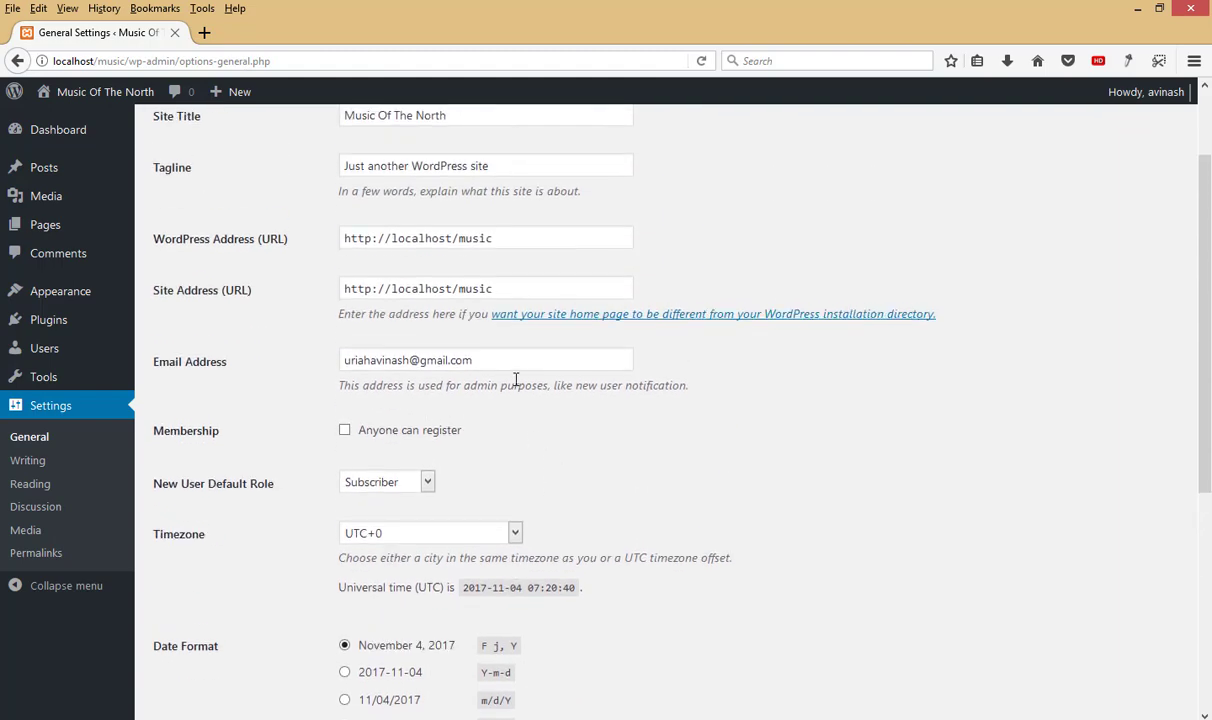
{"action": "scroll", "coordinate": [516, 380], "scroll_direction": "up", "scroll_amount": 3}
{"action": "scroll", "coordinate": [517, 379], "scroll_direction": "down", "scroll_amount": 5}
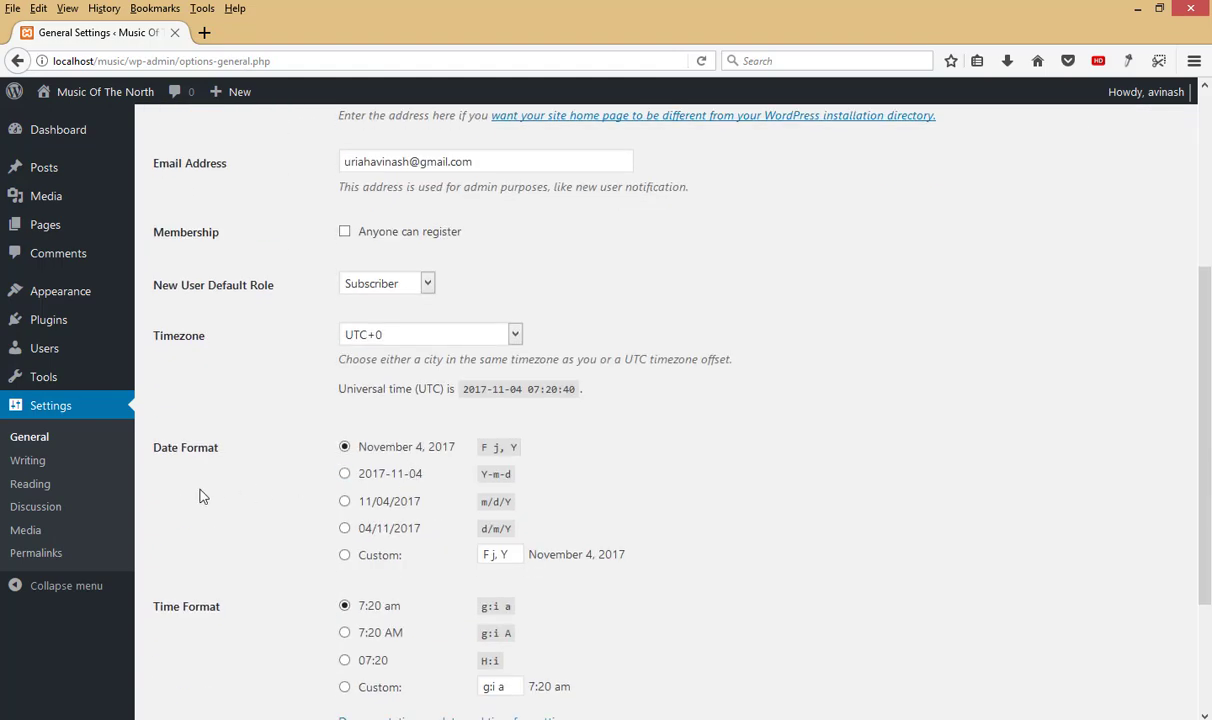
{"action": "left_click", "coordinate": [30, 462]}
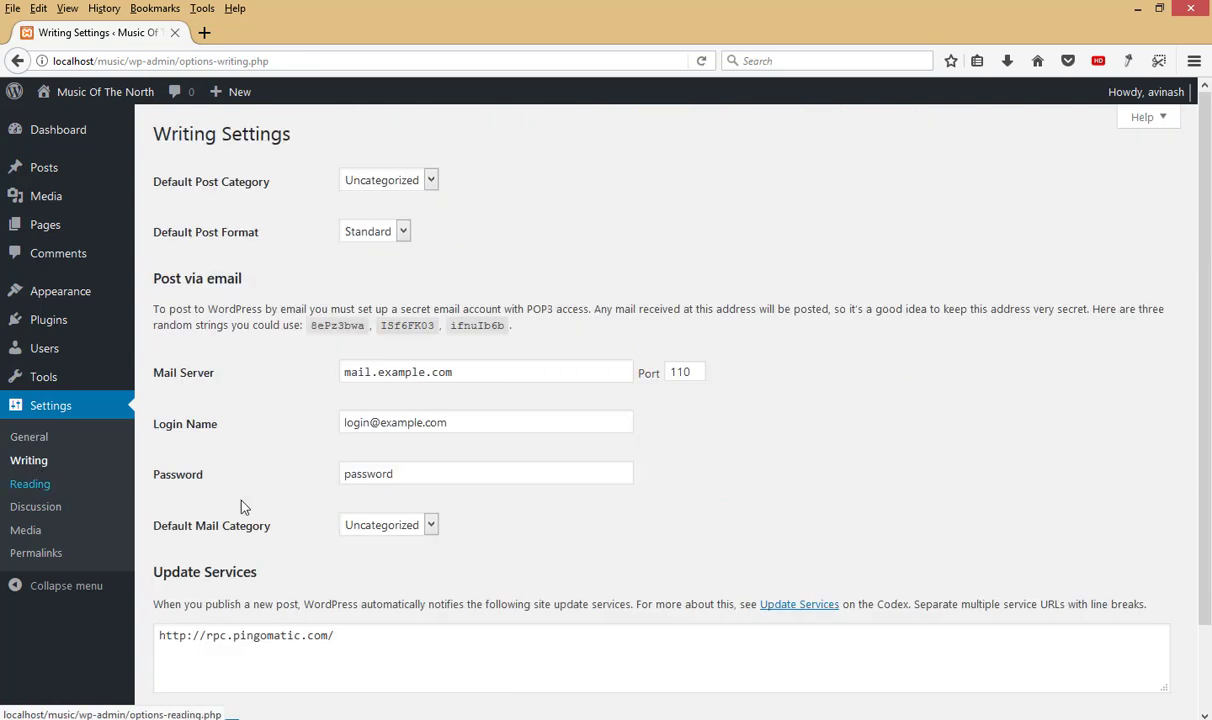
{"action": "scroll", "coordinate": [410, 290], "scroll_direction": "down", "scroll_amount": 2}
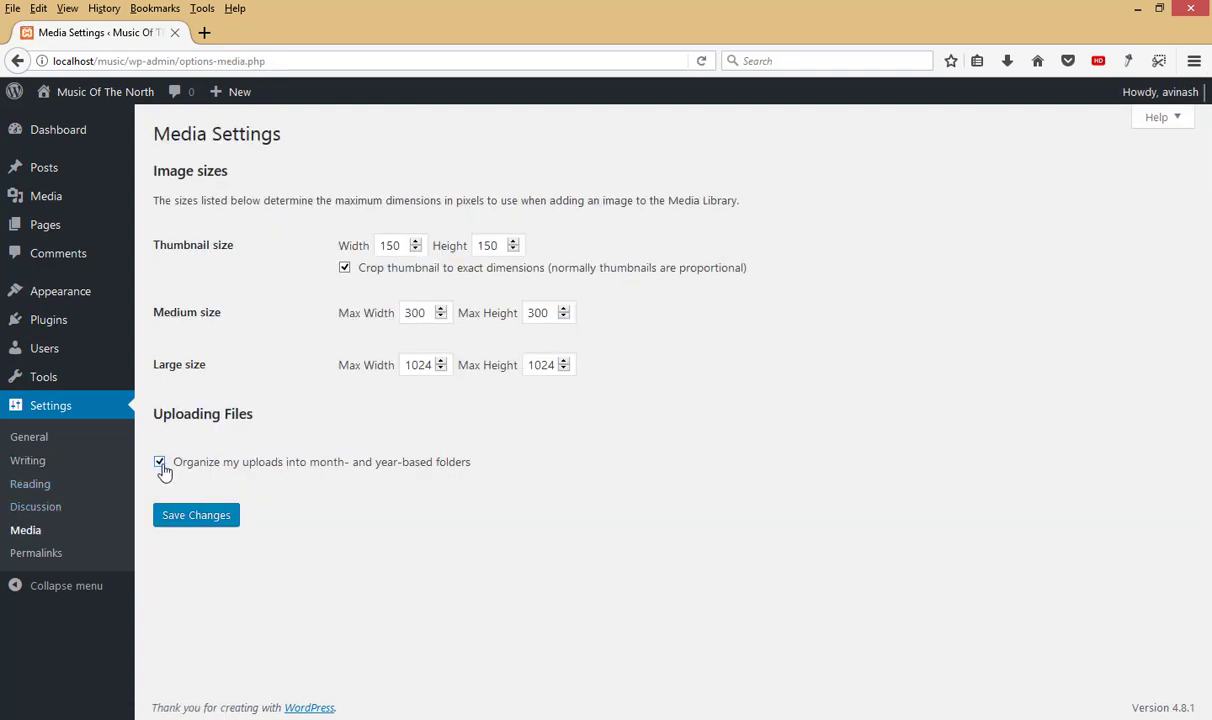
{"action": "left_click", "coordinate": [161, 465]}
{"action": "left_click", "coordinate": [195, 518]}
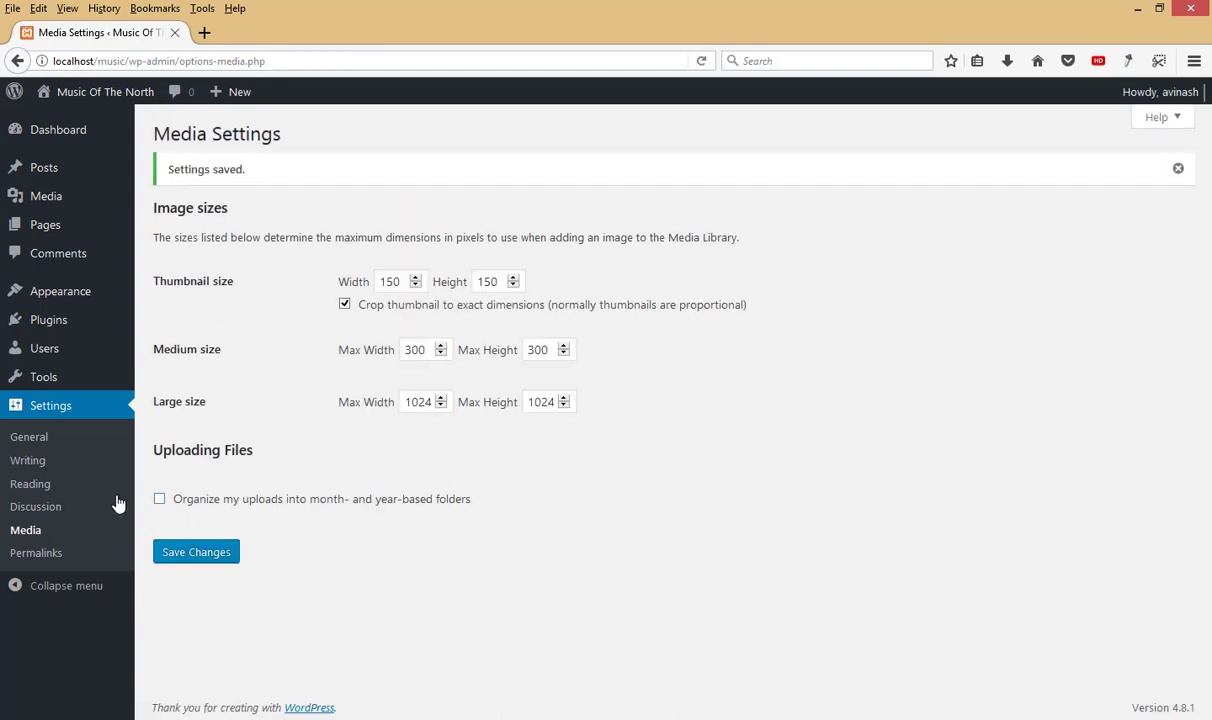
Step: Save the Post name permalink structure and view the Music Of The North homepage
{"action": "left_click", "coordinate": [50, 556]}
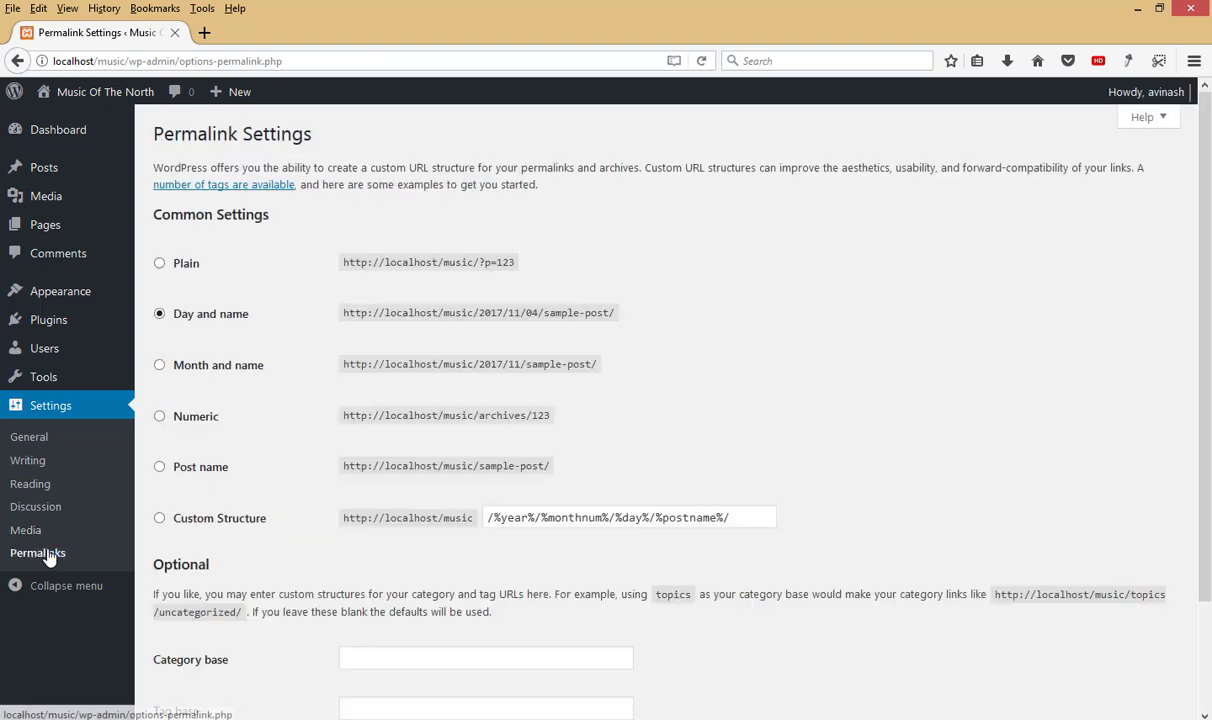
{"action": "left_click", "coordinate": [183, 478]}
{"action": "scroll", "coordinate": [230, 475], "scroll_direction": "down", "scroll_amount": 2}
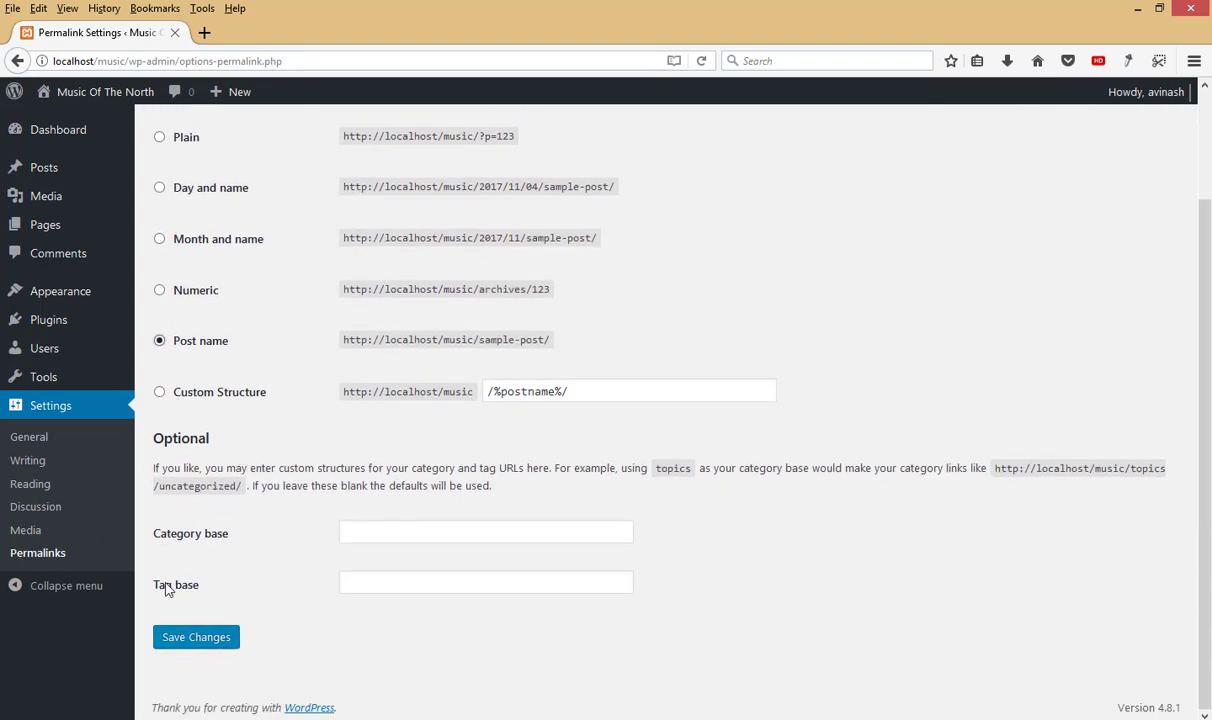
{"action": "left_click", "coordinate": [189, 645]}
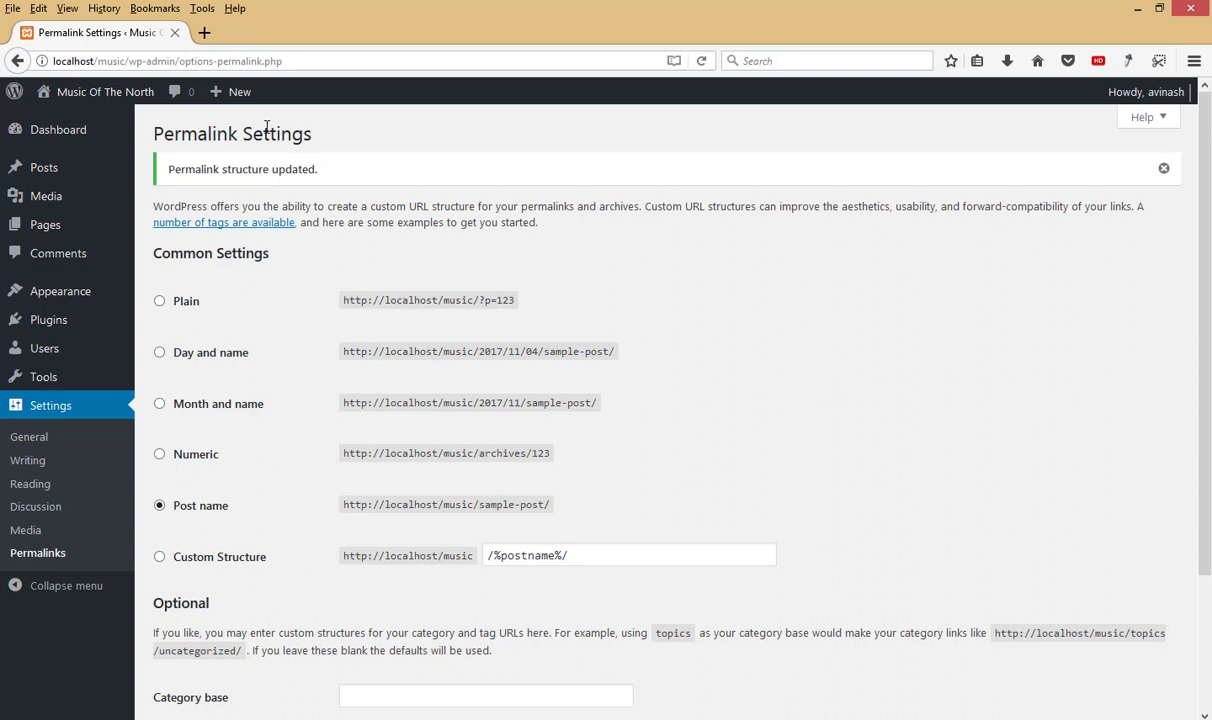
{"action": "left_click", "coordinate": [109, 97]}
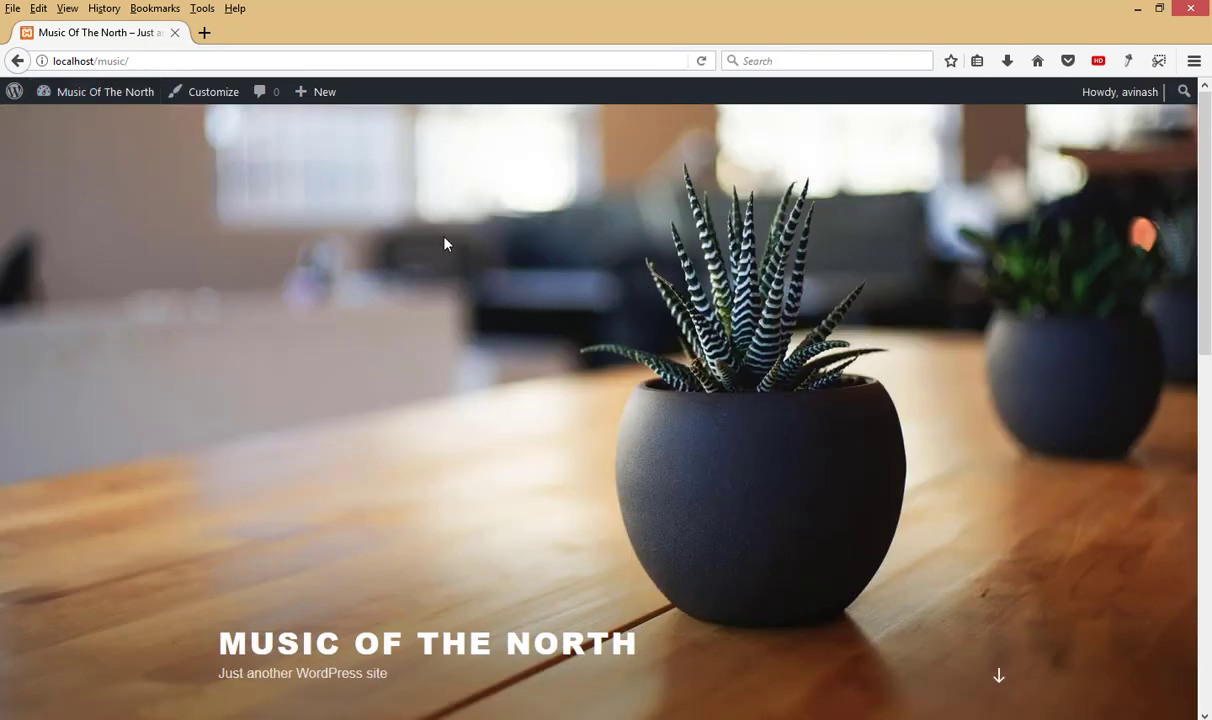
Step: Return from the Music Of The North homepage to the wp-admin Dashboard via the admin bar site name
{"action": "mouse_move", "coordinate": [100, 98]}
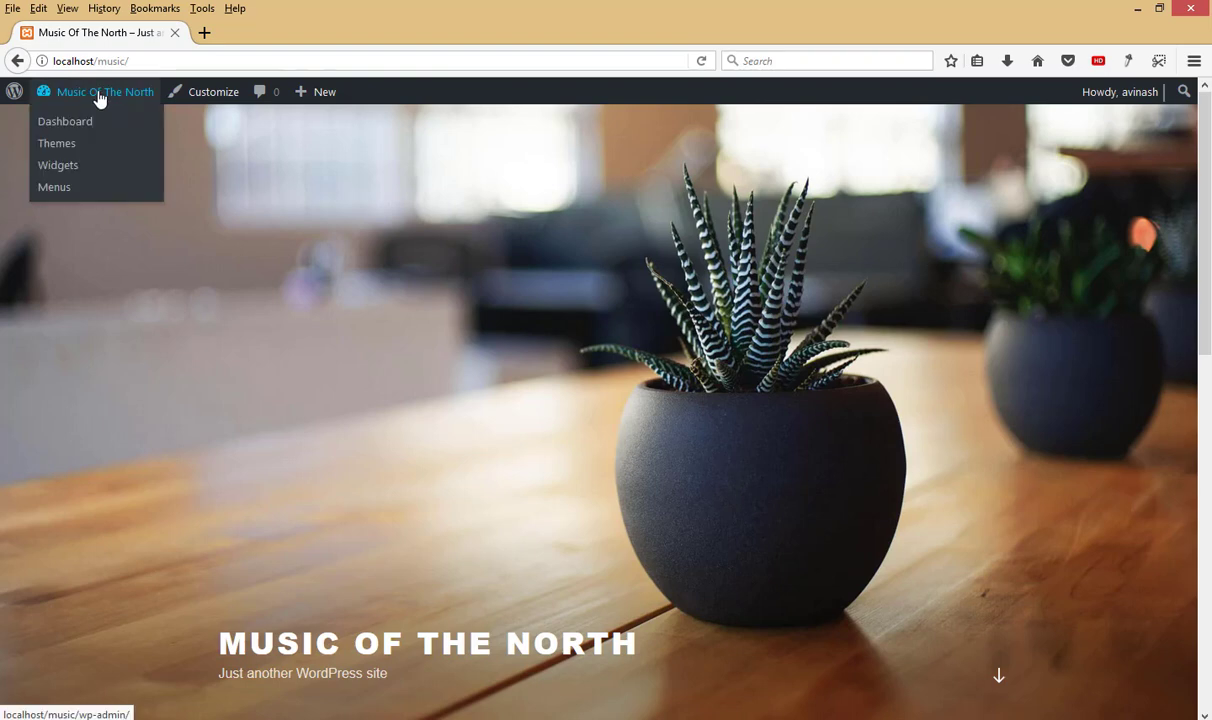
{"action": "left_click", "coordinate": [101, 98]}
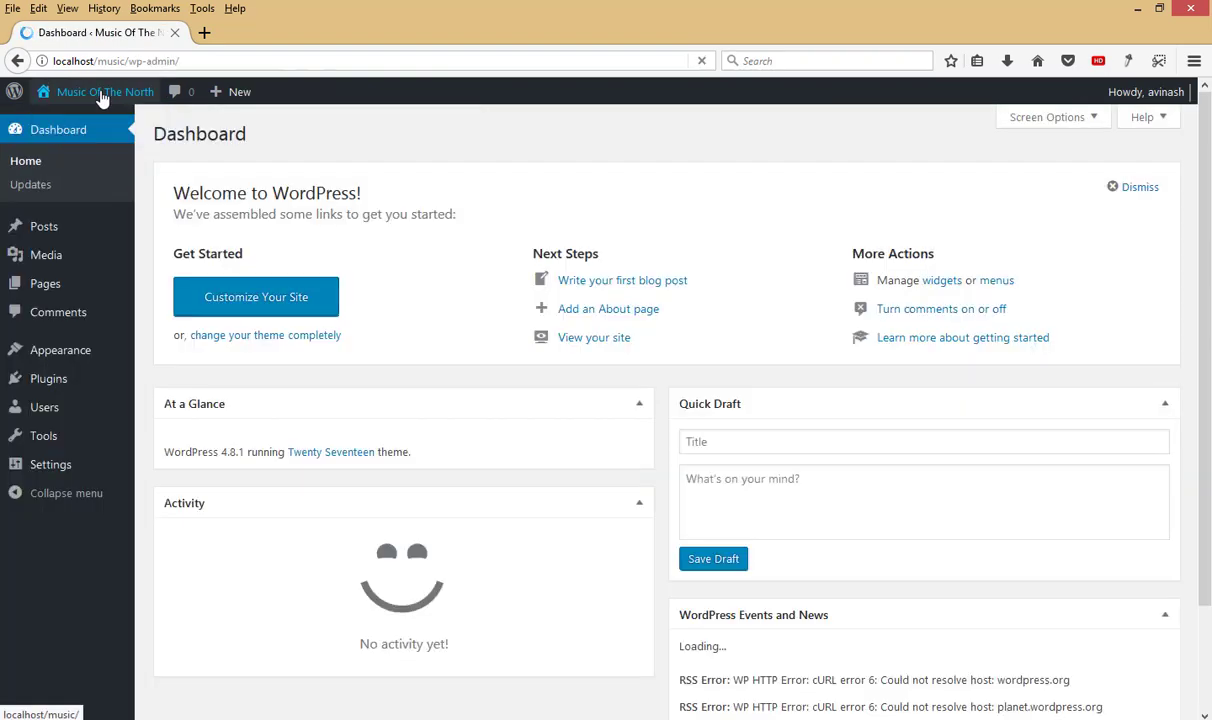
{"action": "mouse_move", "coordinate": [62, 256]}
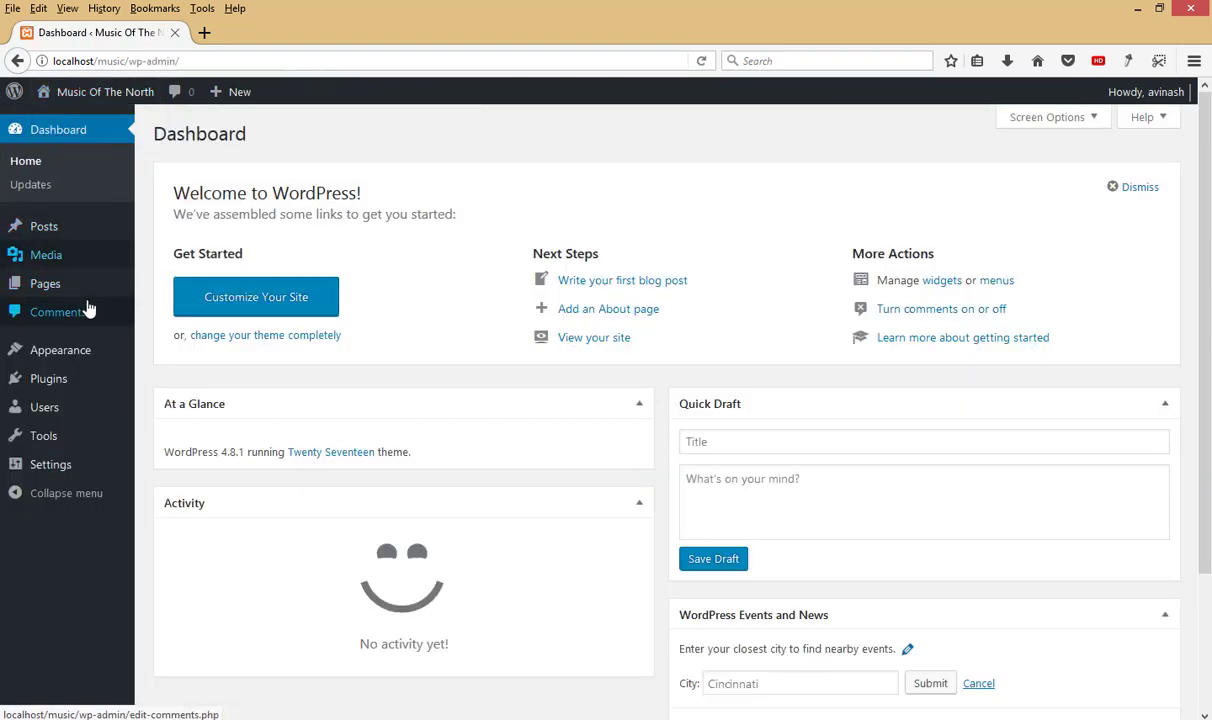